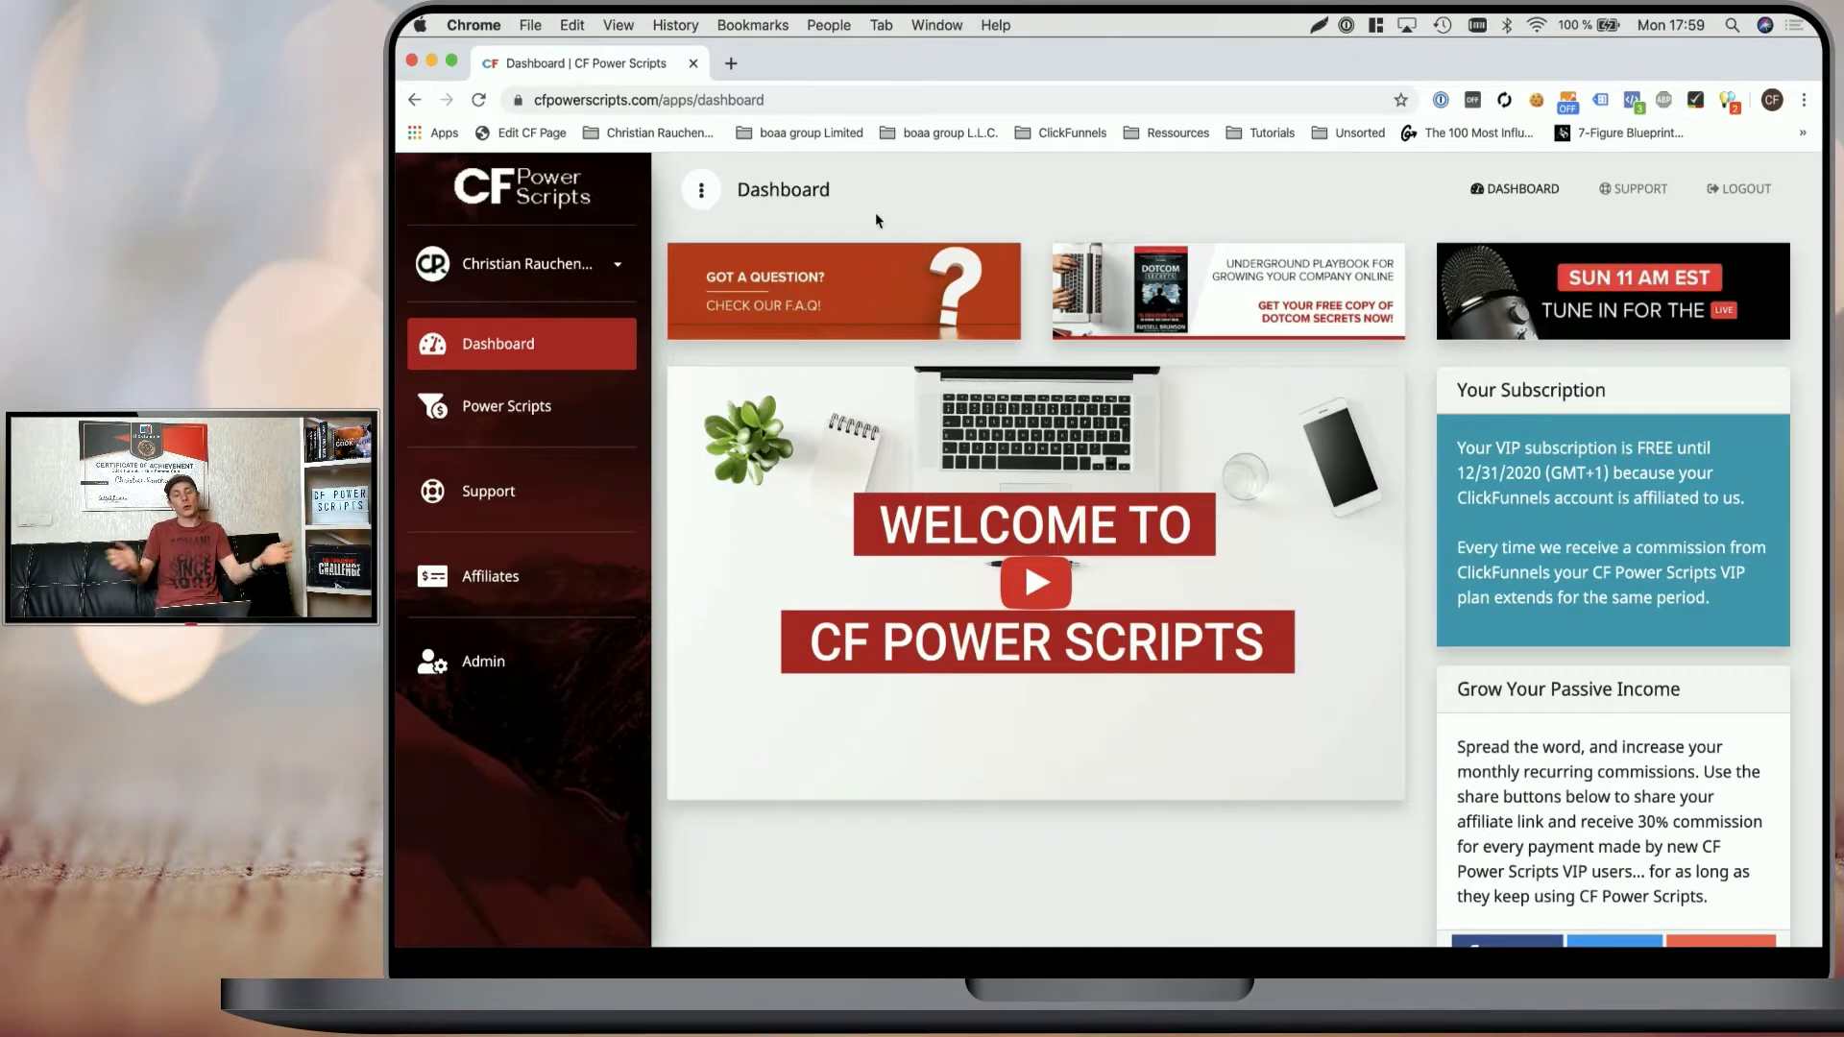
Step: Navigate to the Optin step scripts of the Power Scripts Development funnel
click(543, 416)
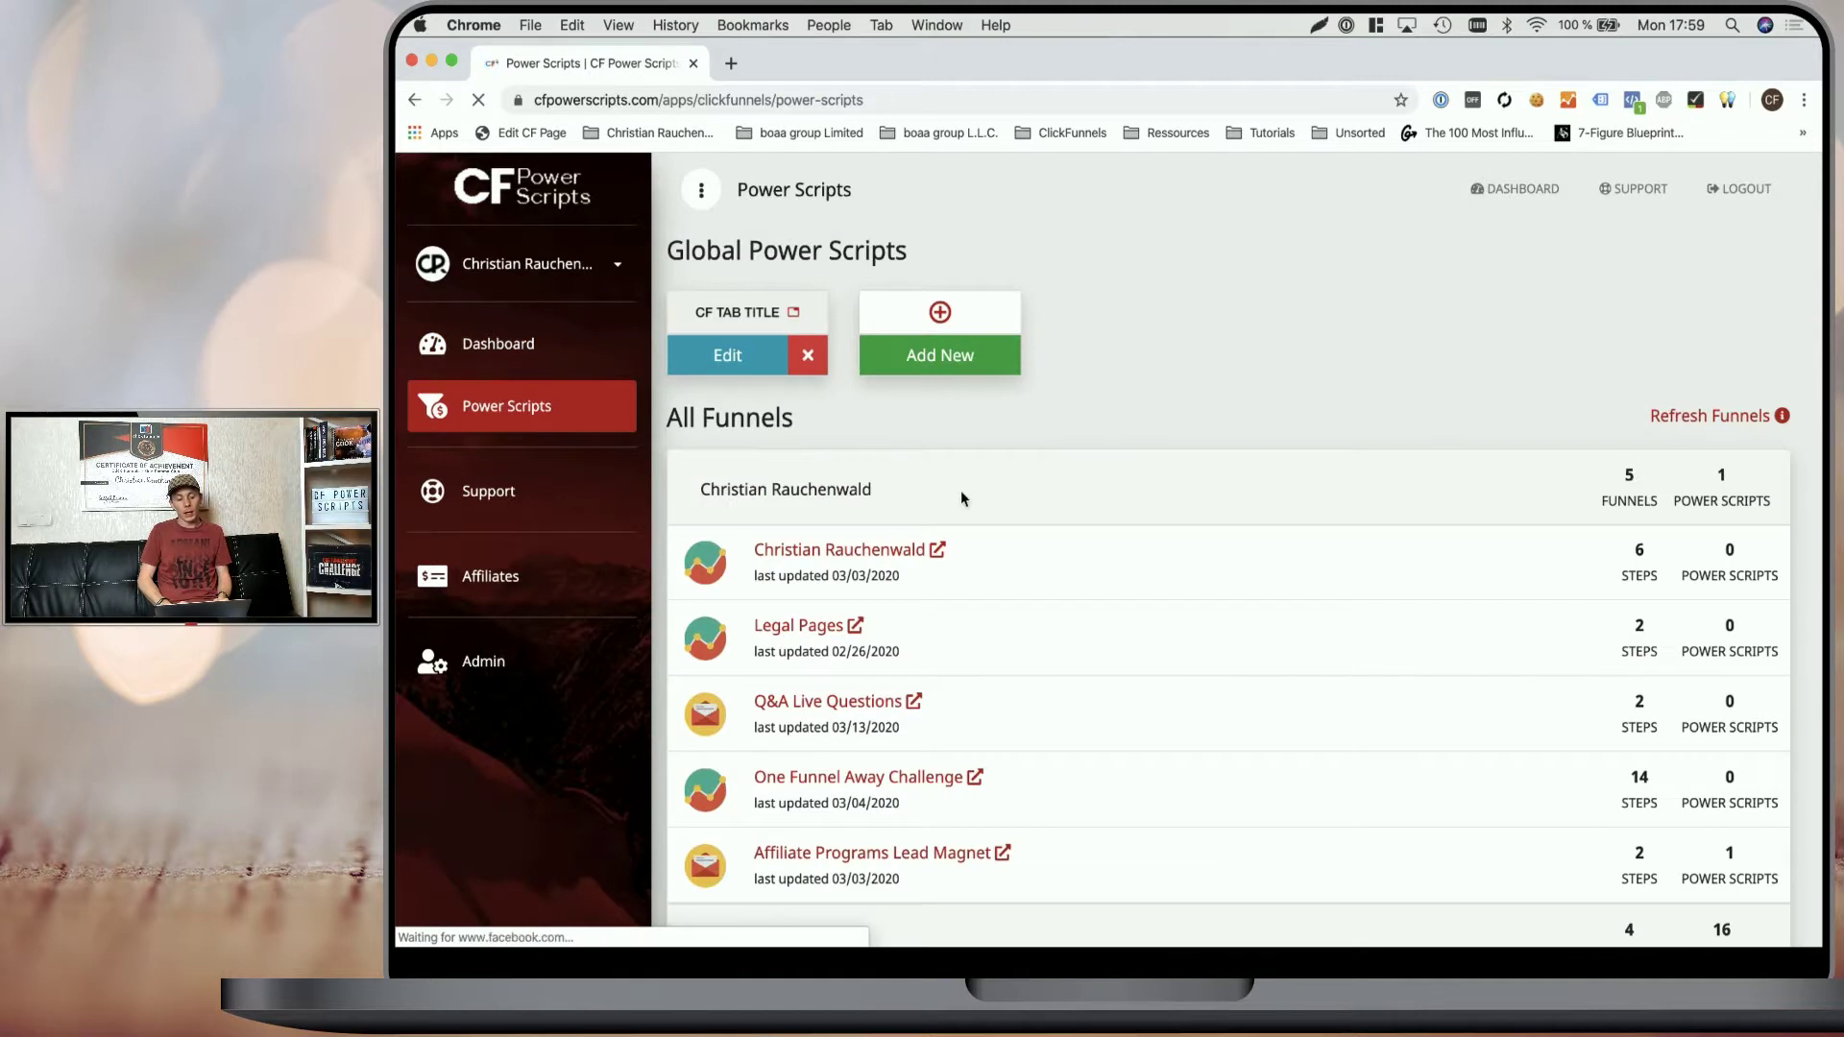
scroll(960, 490, down, 5)
click(792, 581)
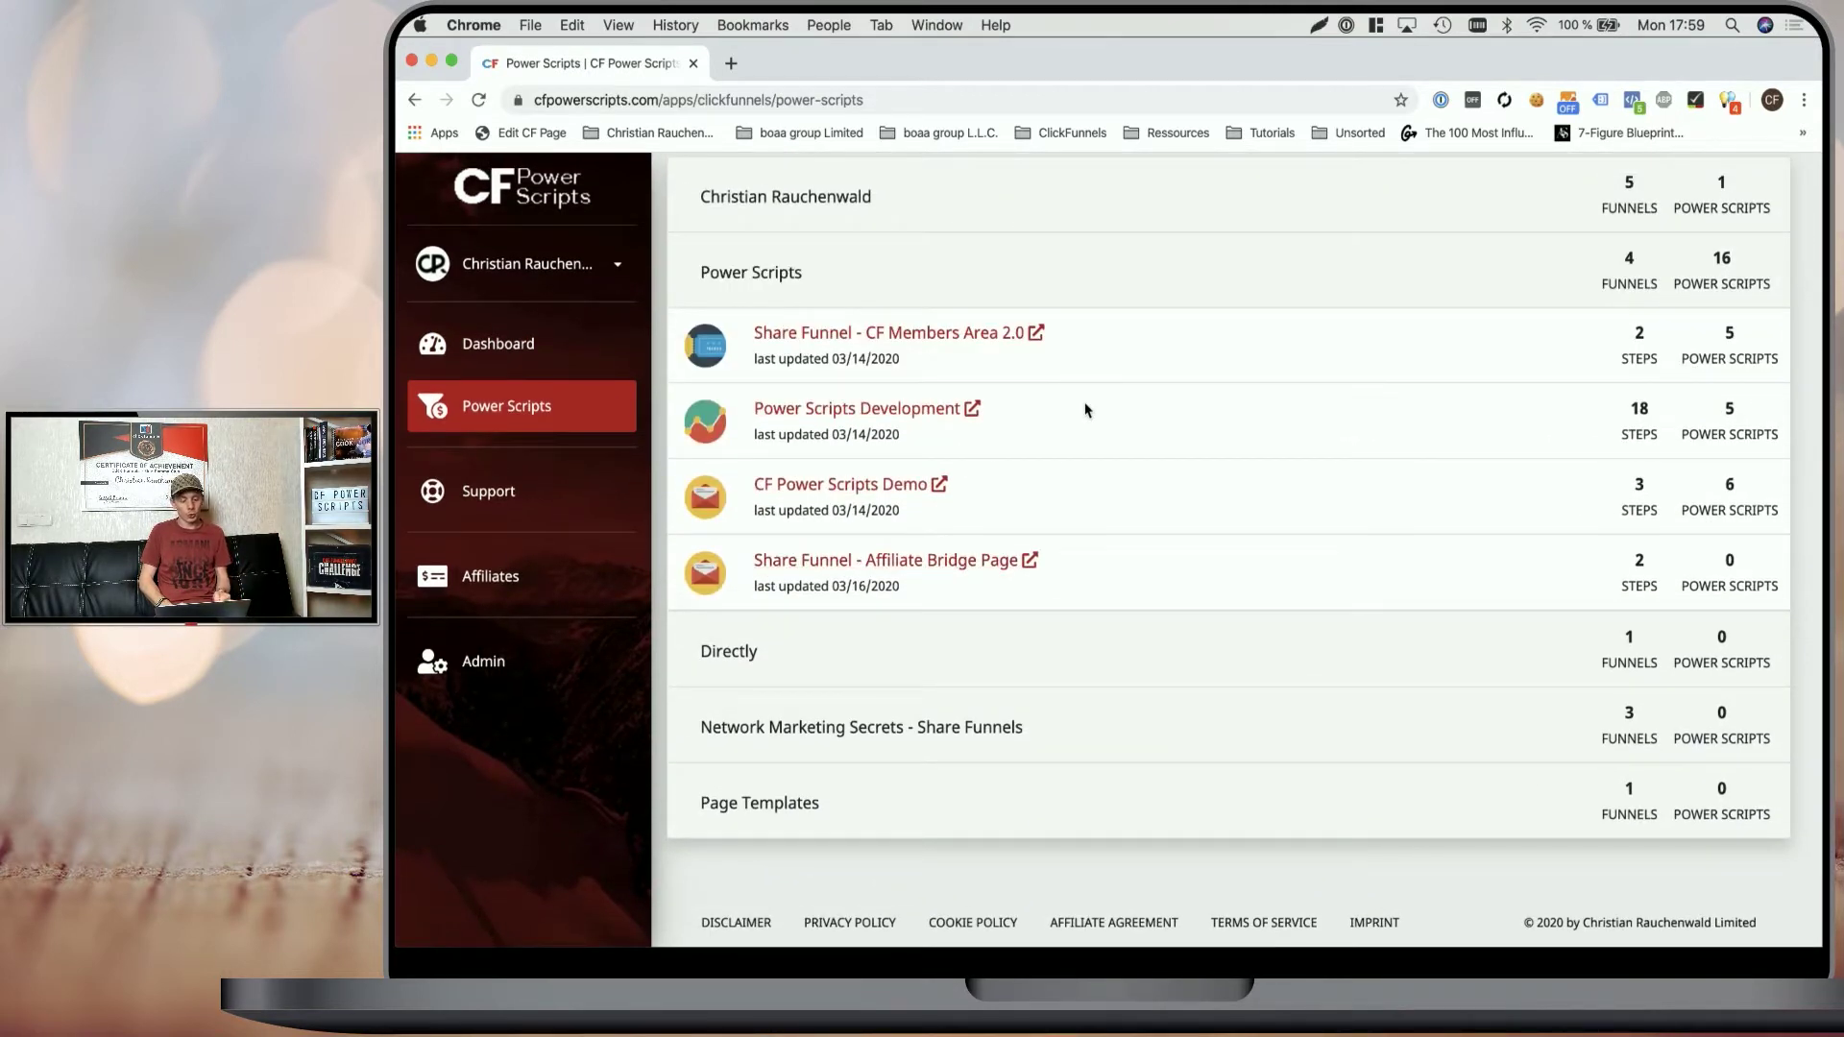
click(856, 409)
scroll(856, 414, down, 2)
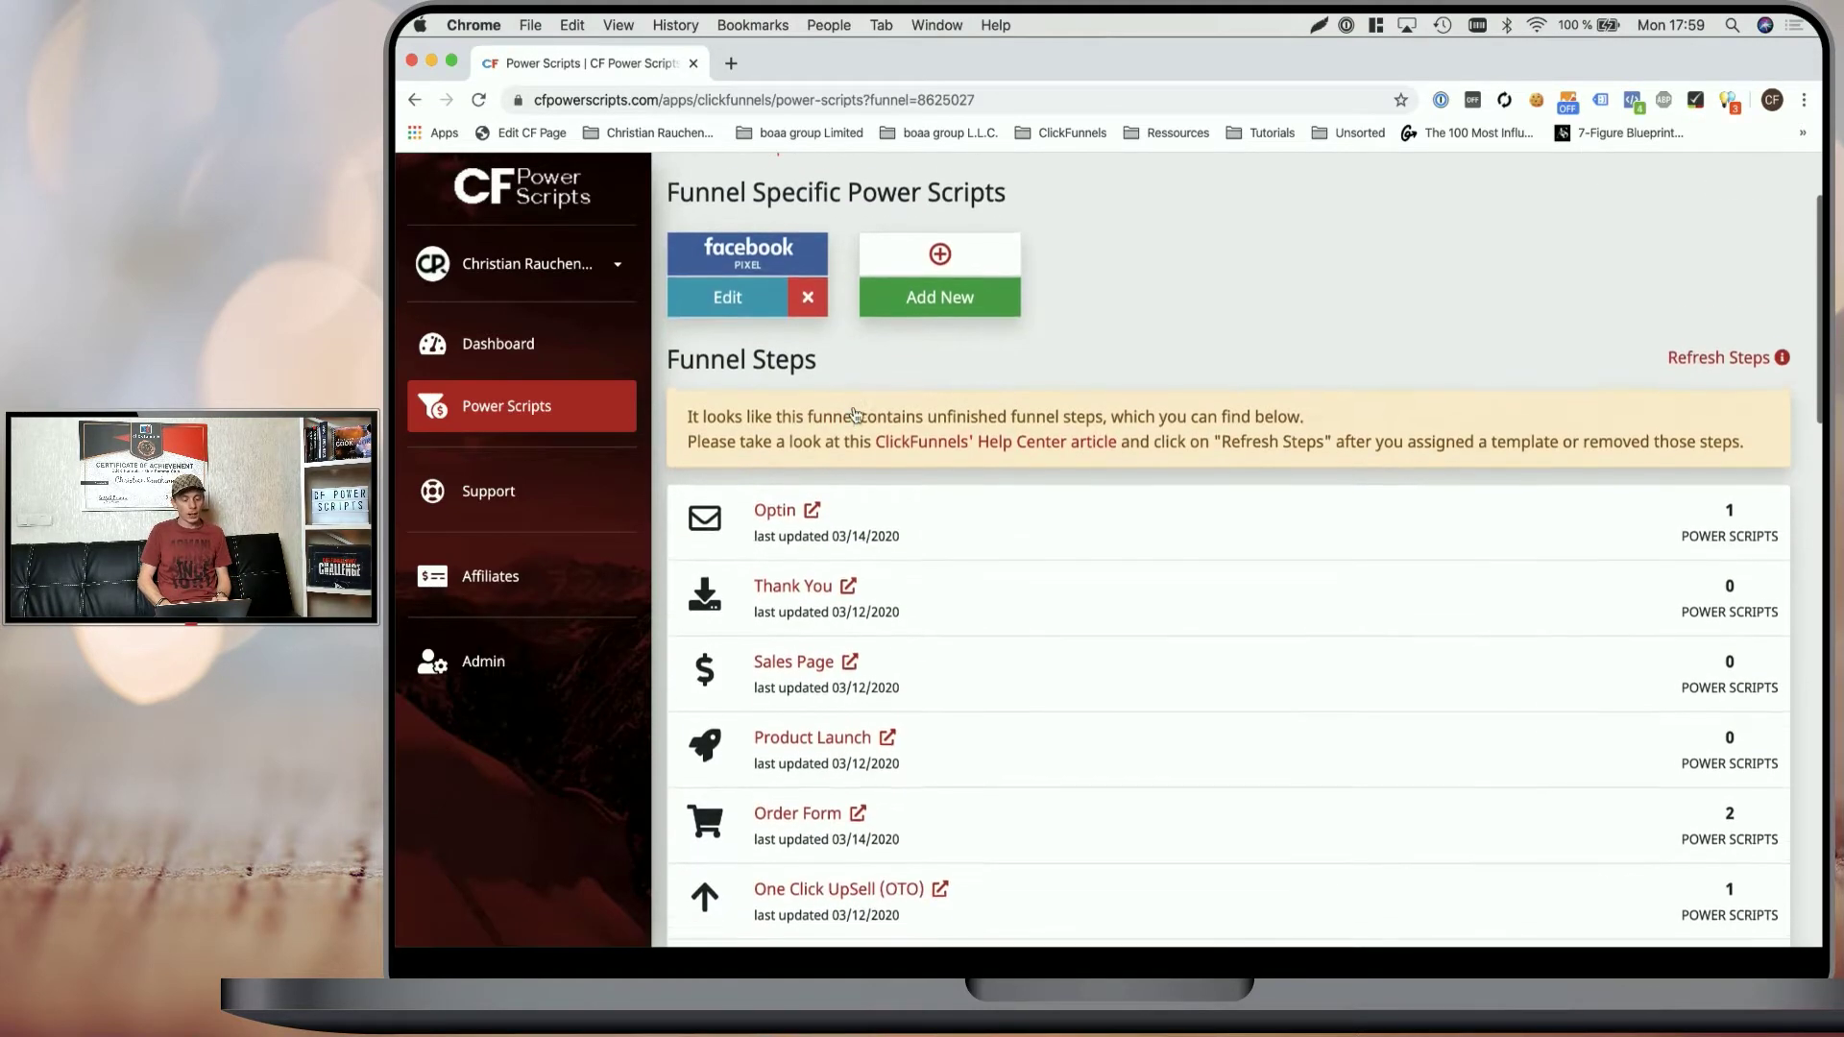
click(774, 510)
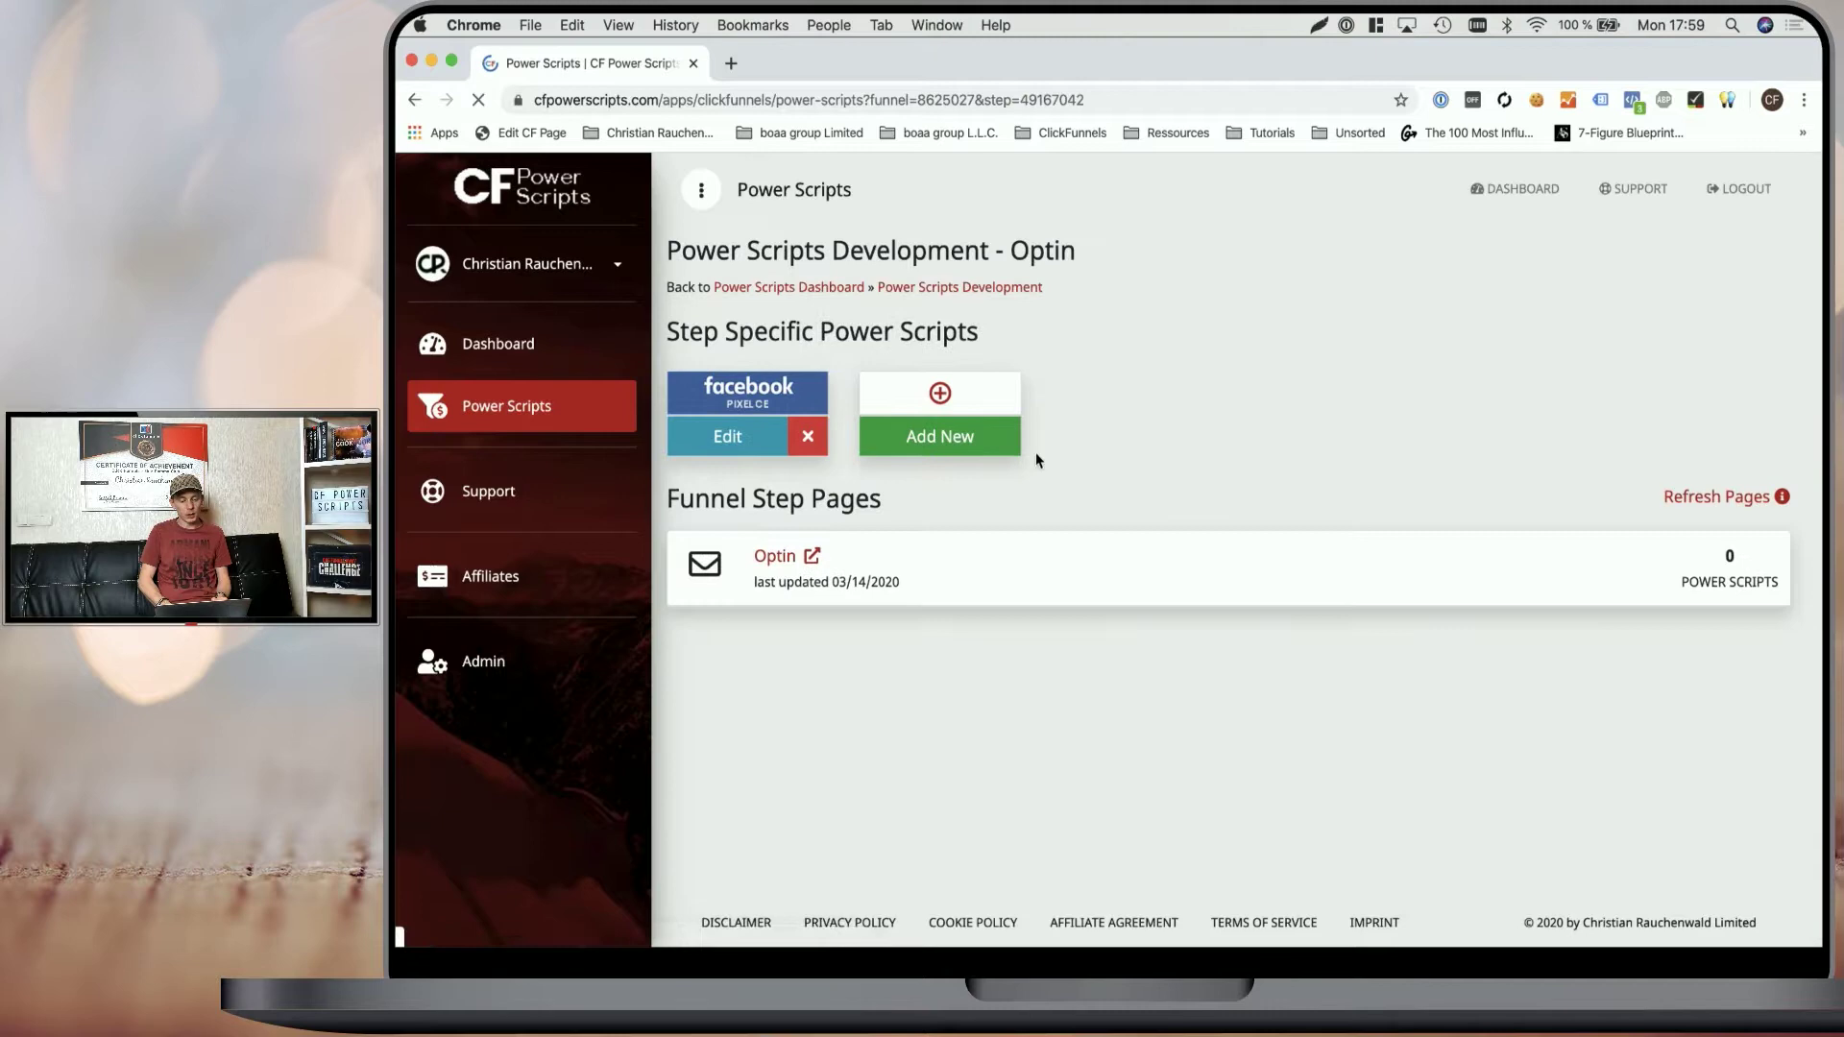
Step: Add a new invisible reCAPTCHA v2 script to the Optin step
click(962, 442)
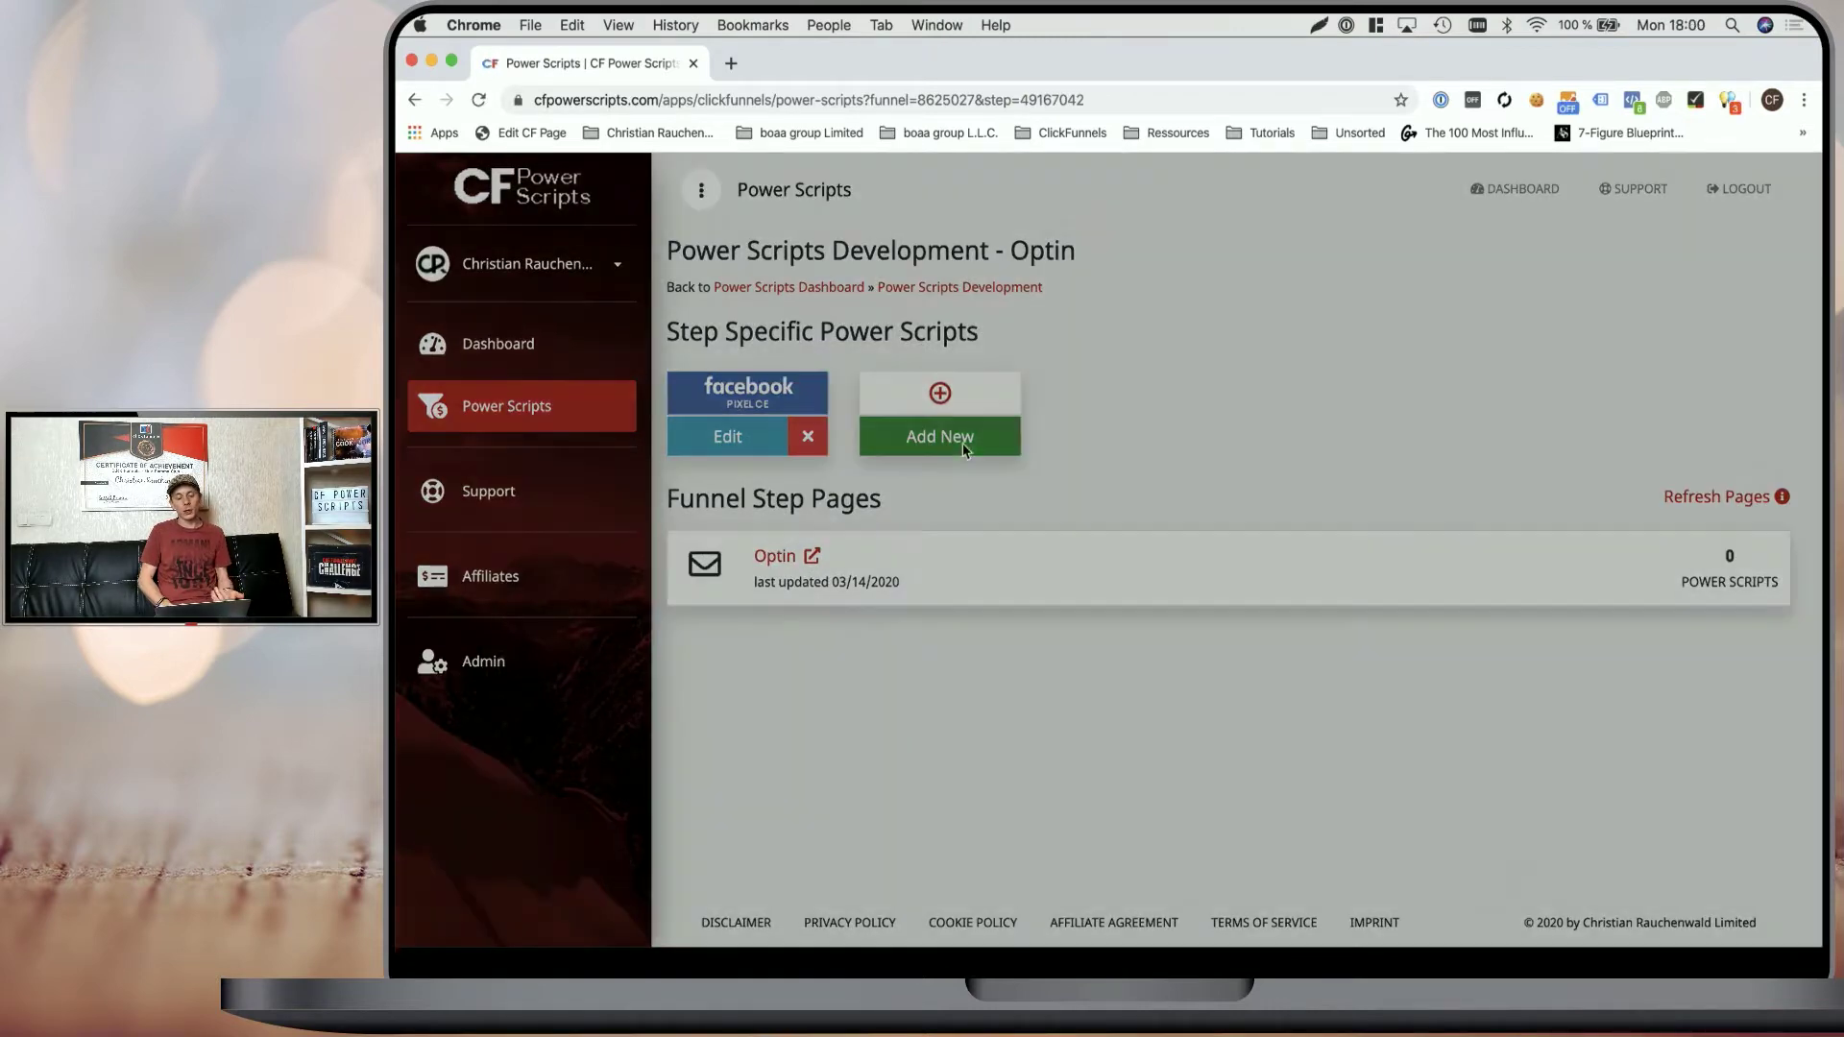
scroll(989, 663, down, 2)
scroll(989, 662, down, 3)
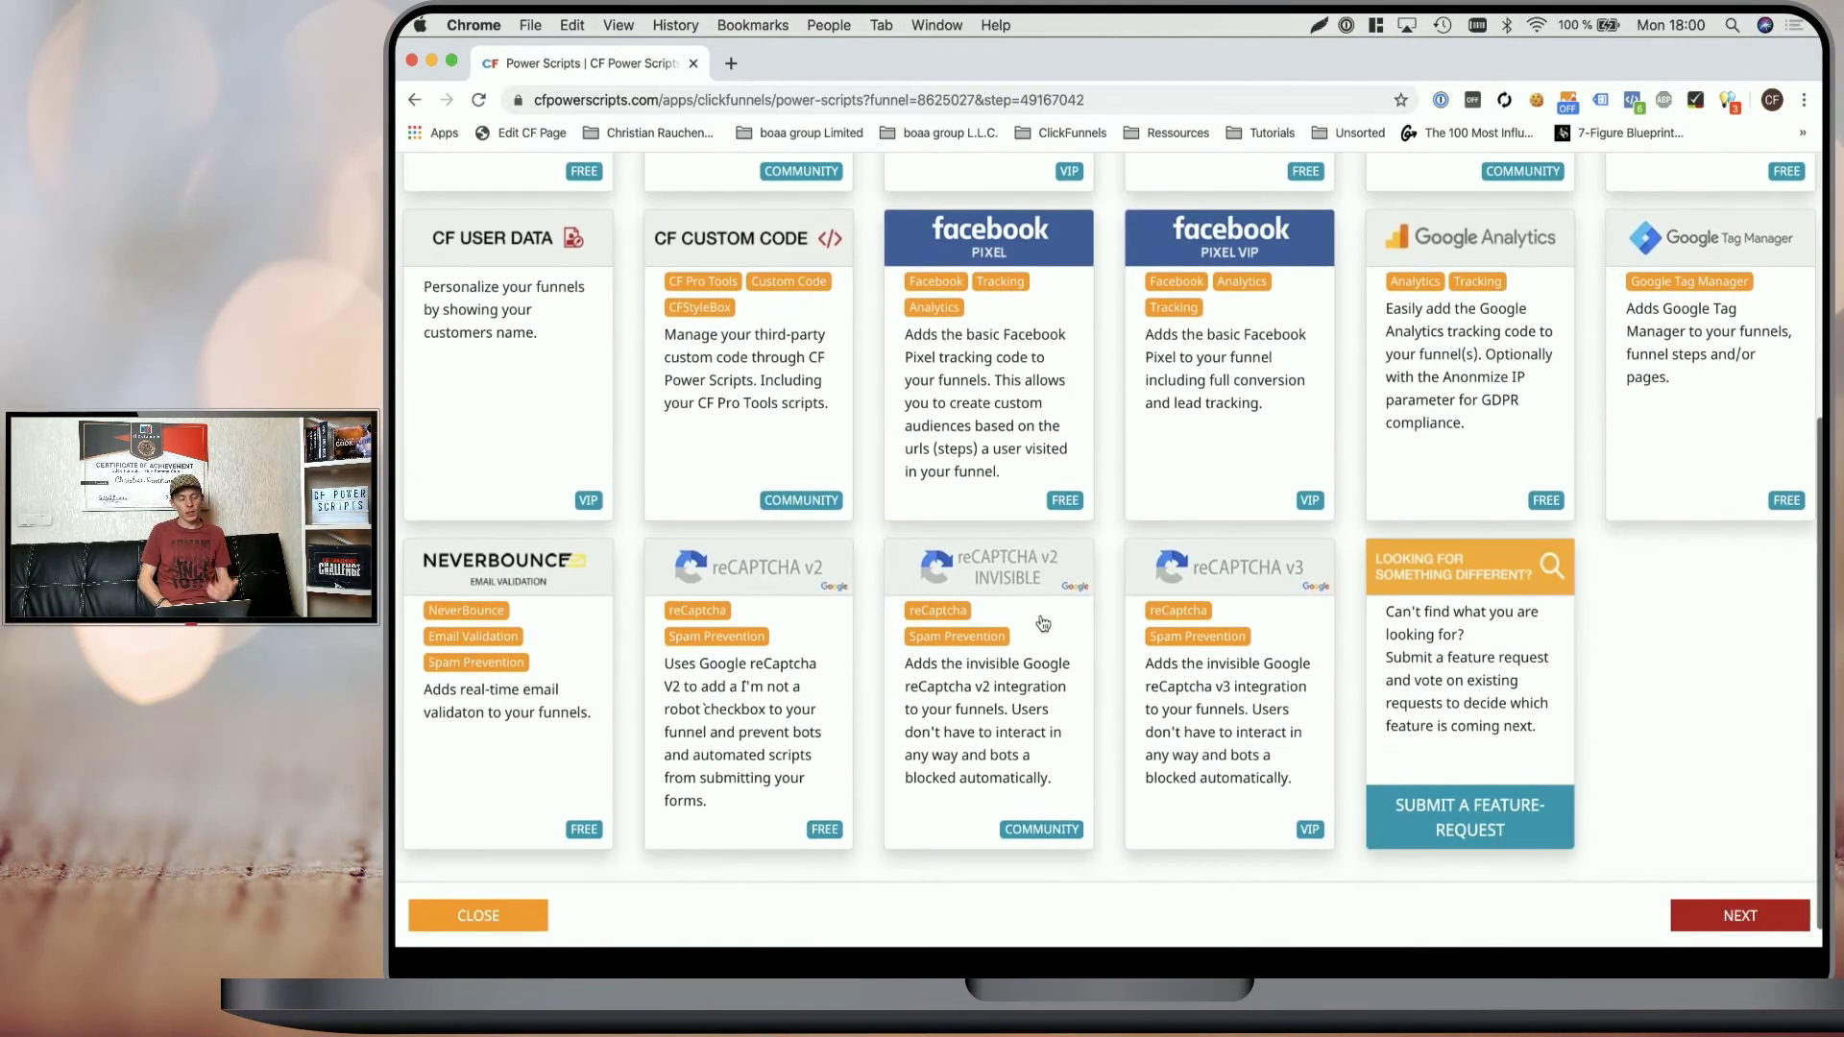
click(997, 734)
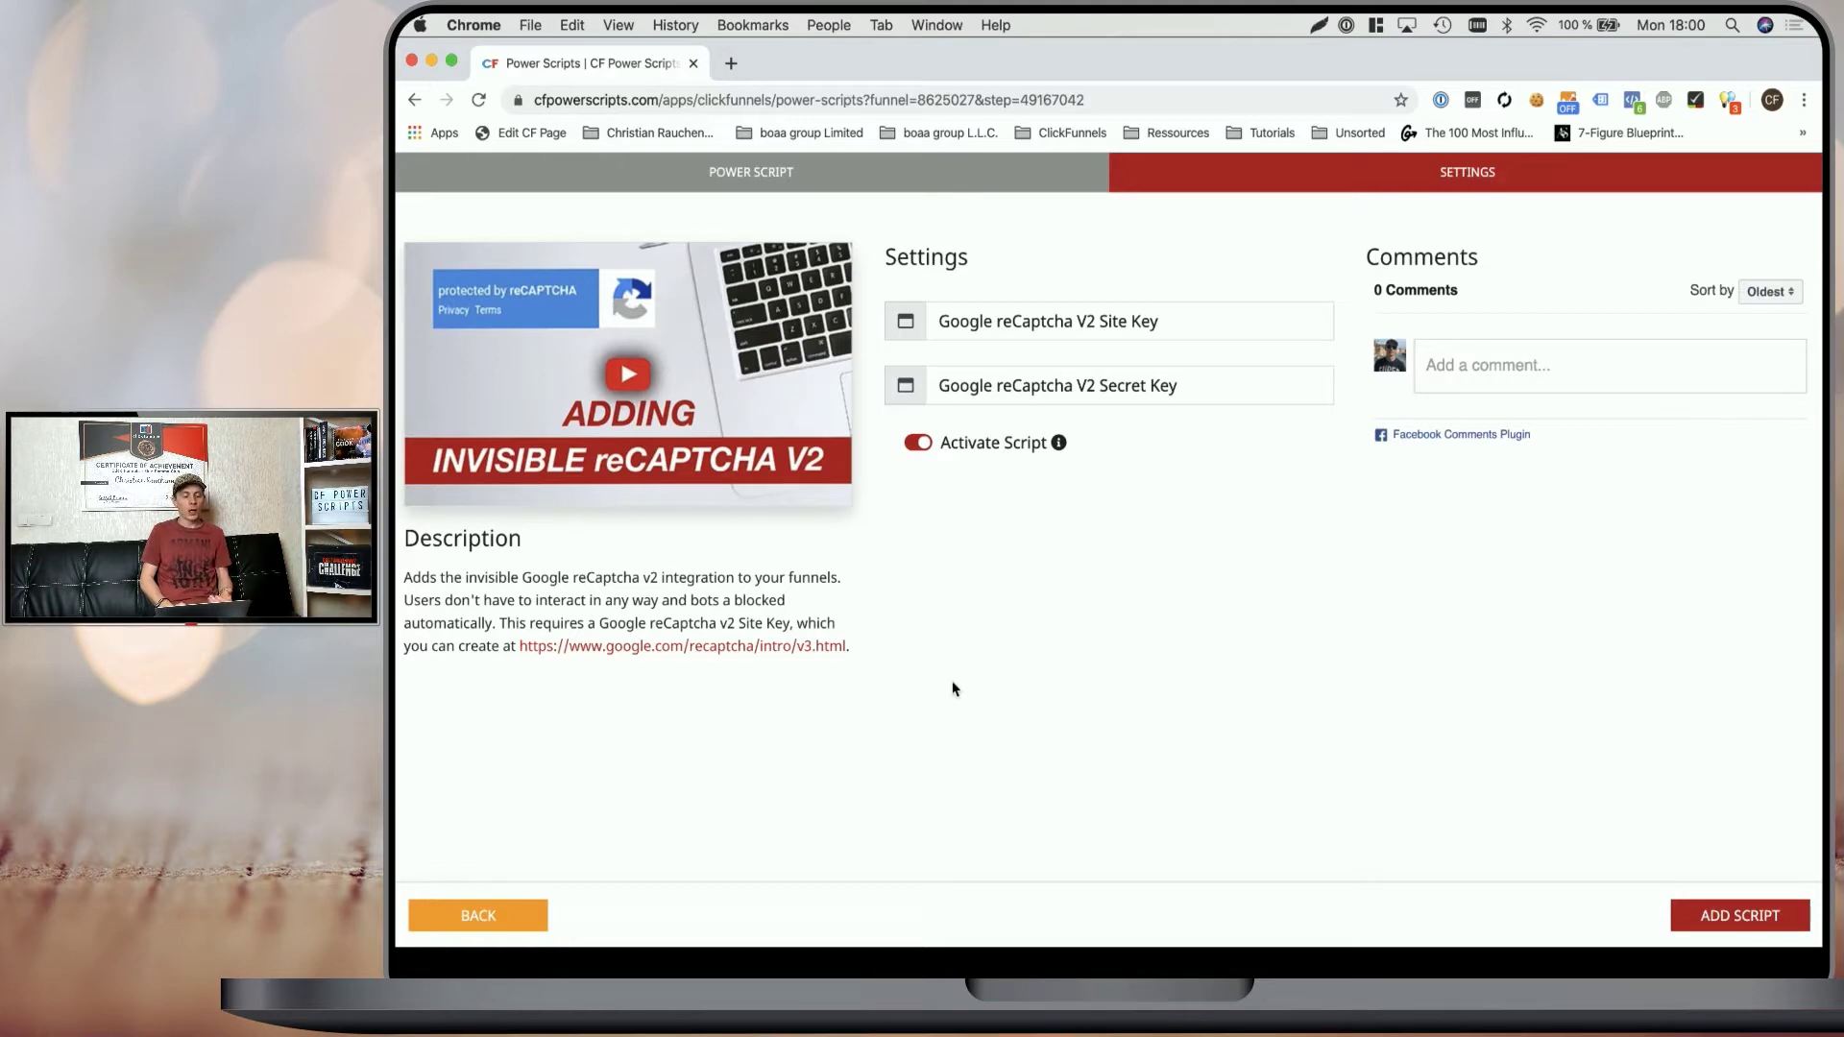
Step: Open Google's reCAPTCHA admin console in a new tab and review the registered sites
click(702, 648)
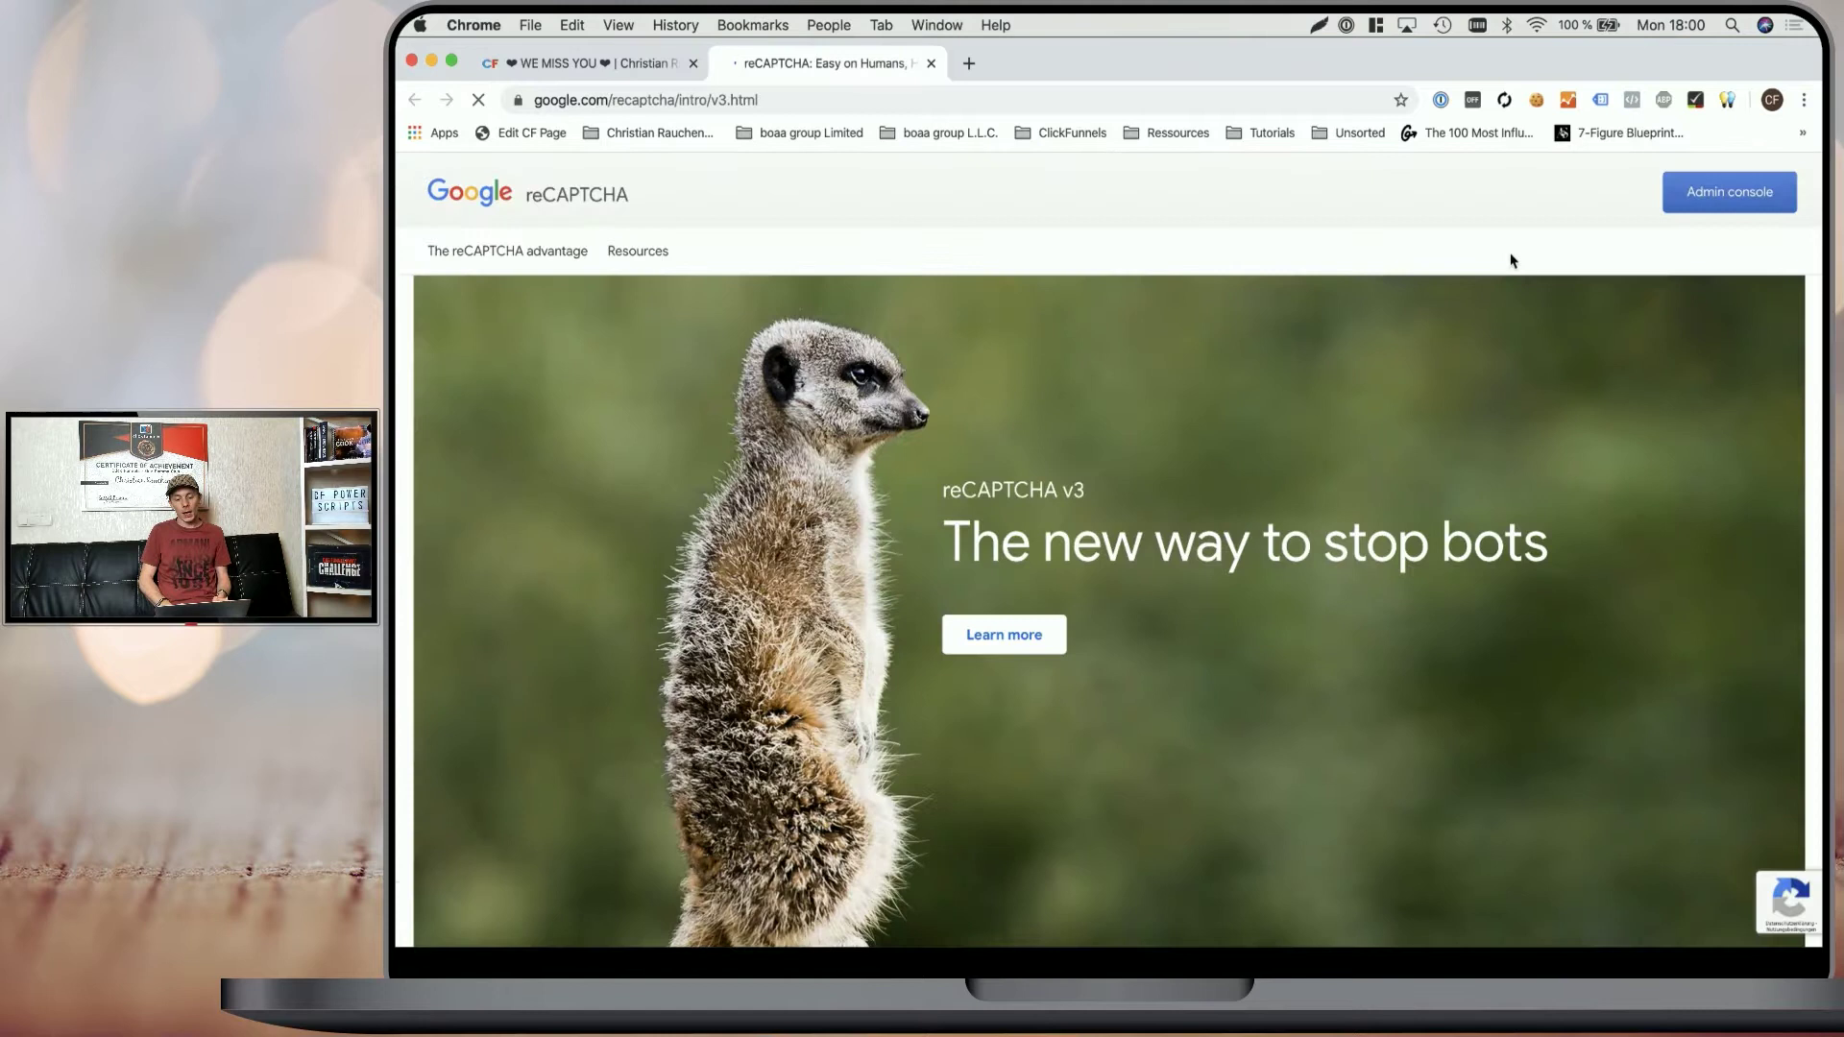
click(1750, 204)
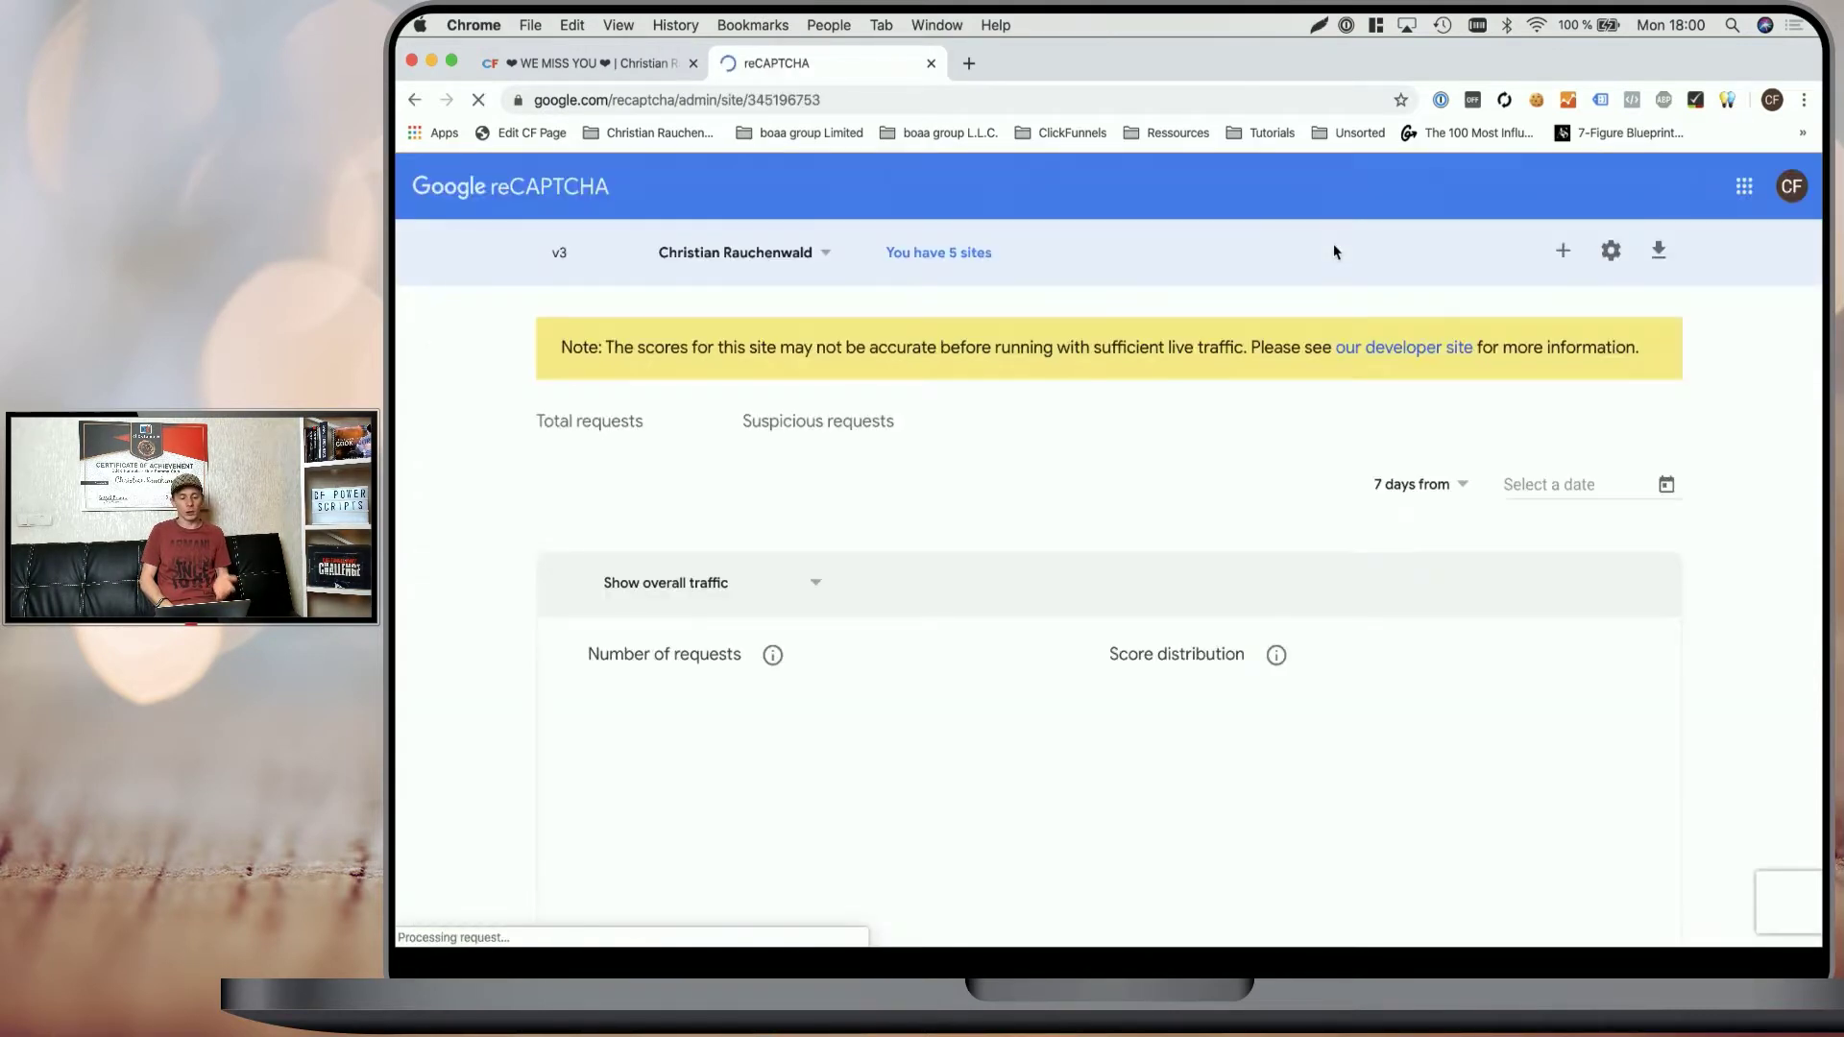
click(808, 254)
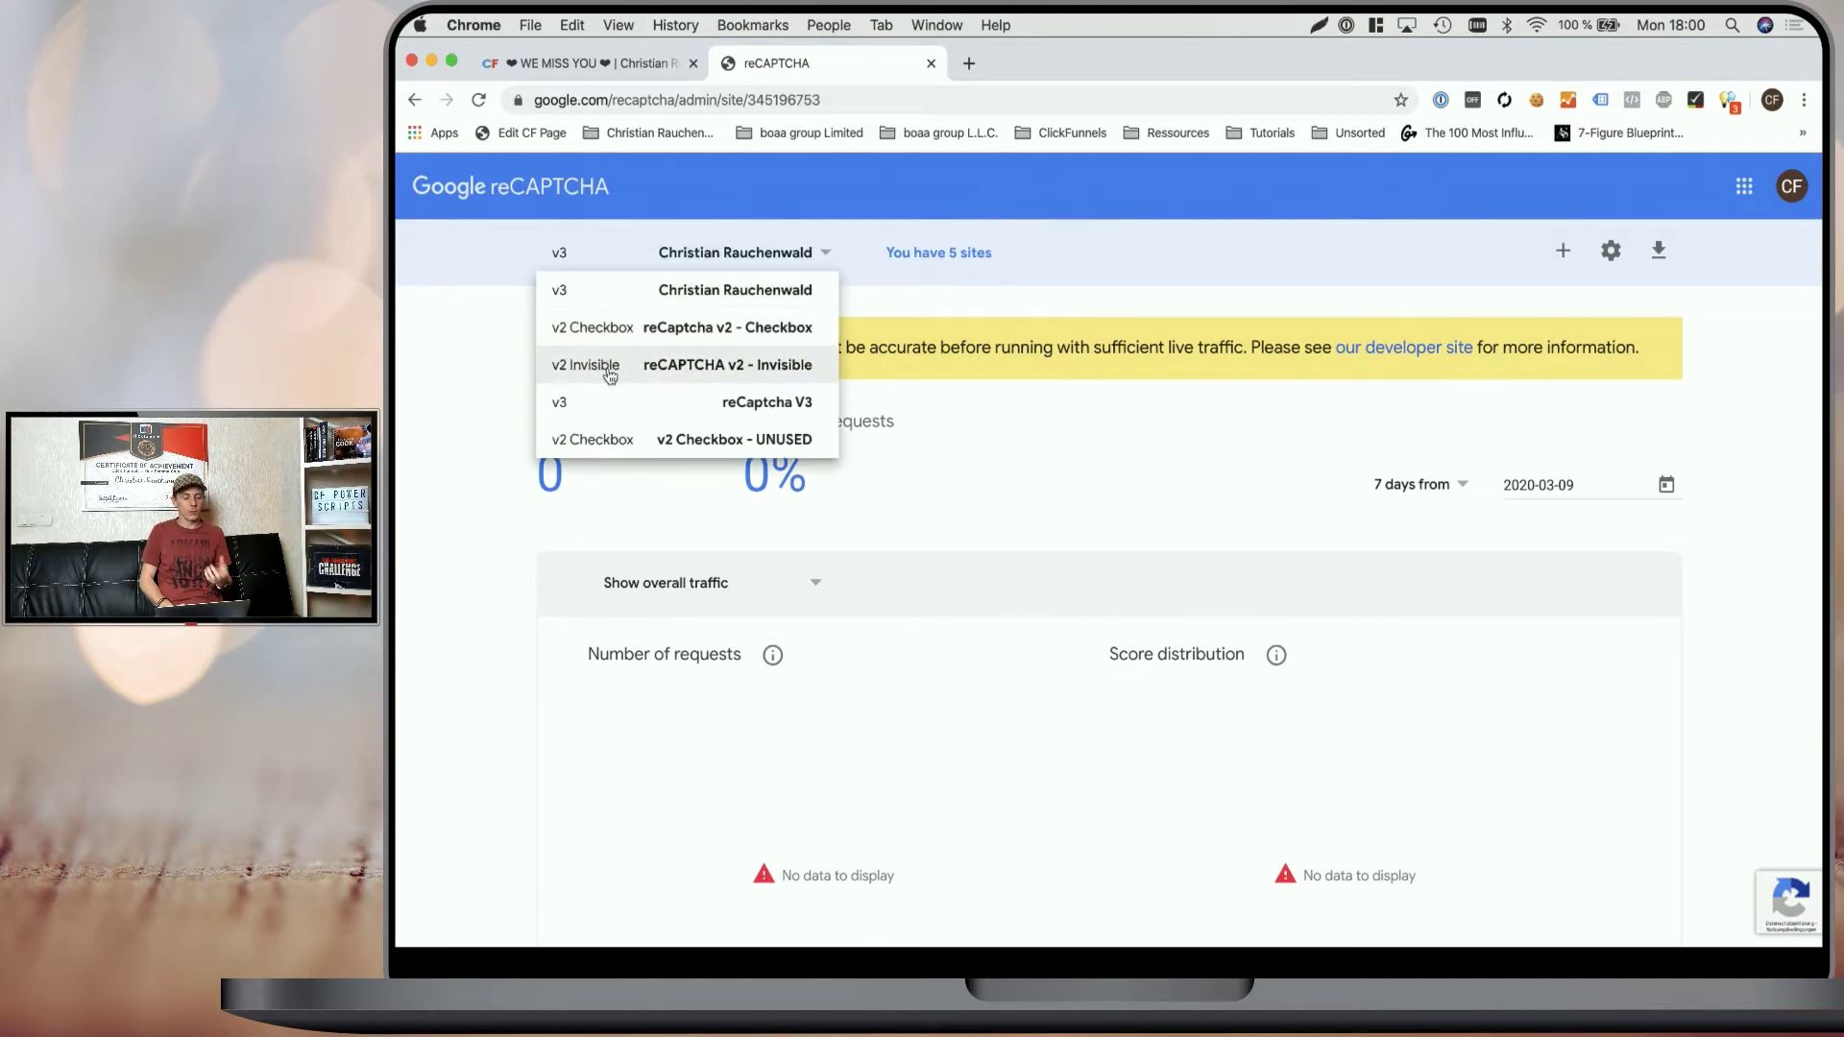
click(1210, 300)
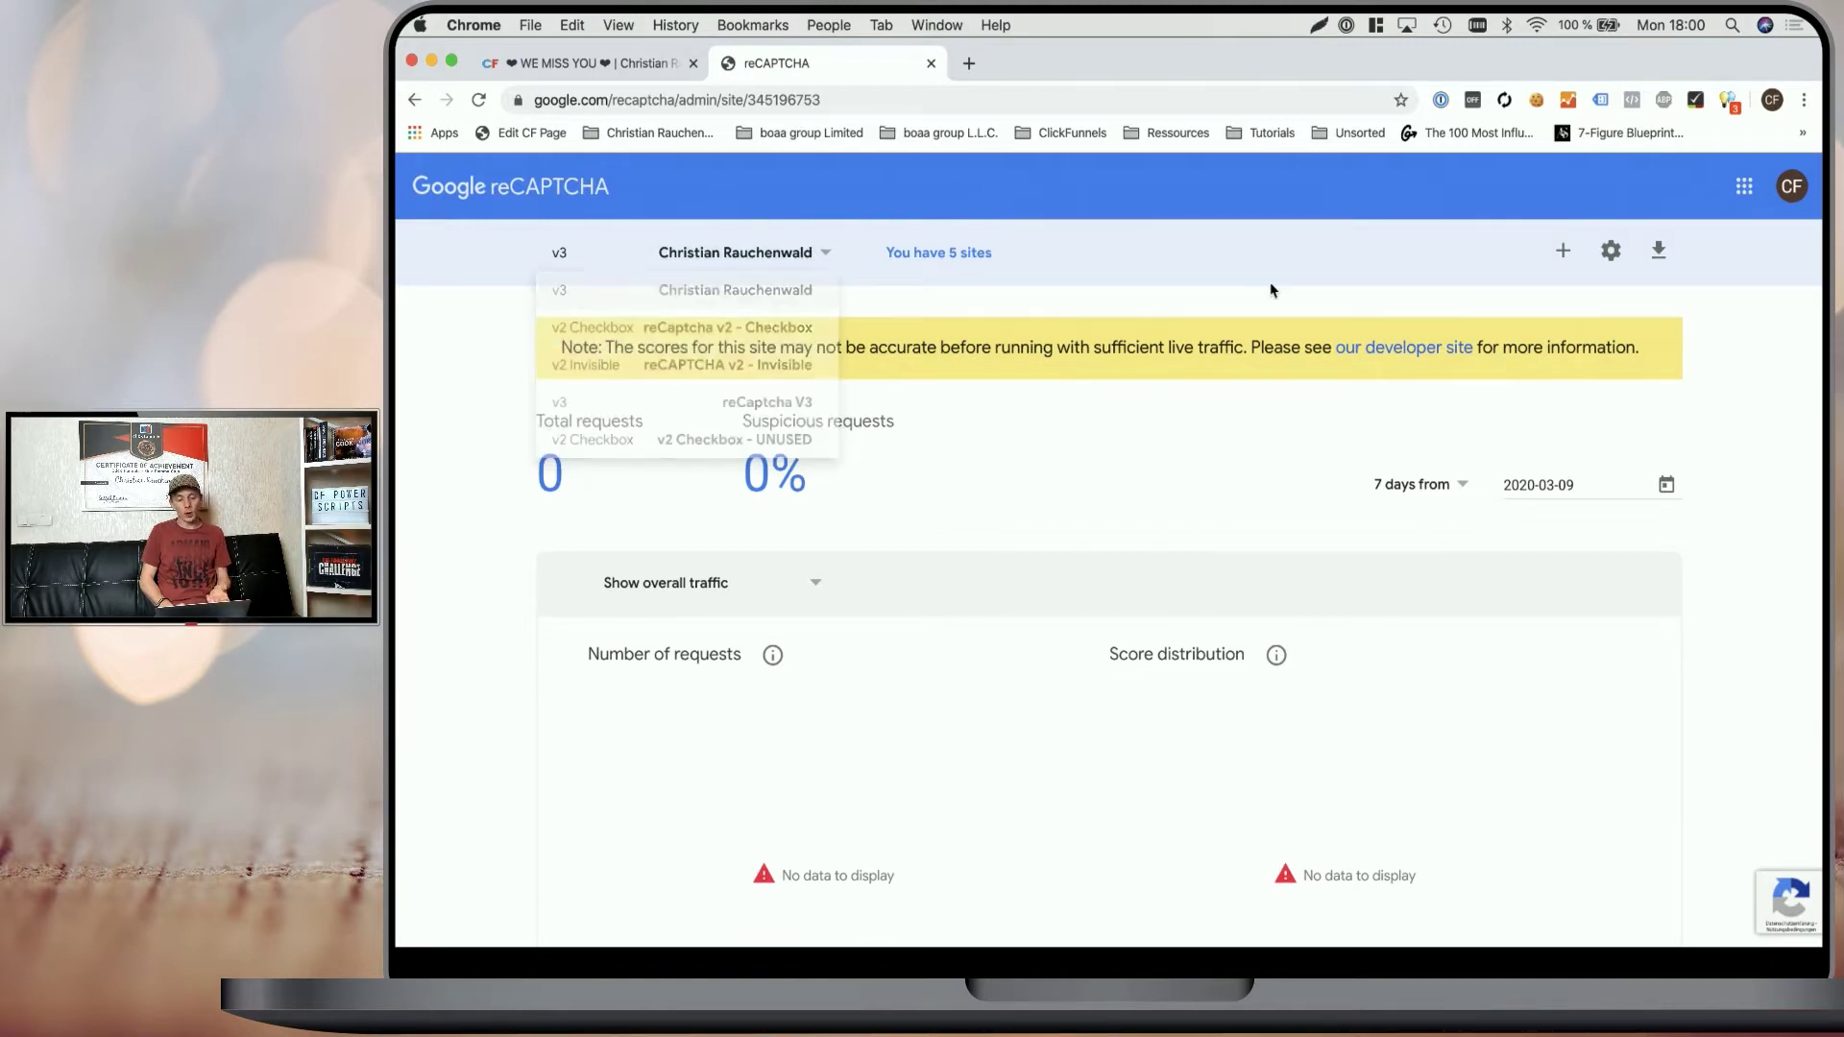
Step: Start a new site registration labelled Demo with the reCAPTCHA v2 Invisible badge type
click(1563, 255)
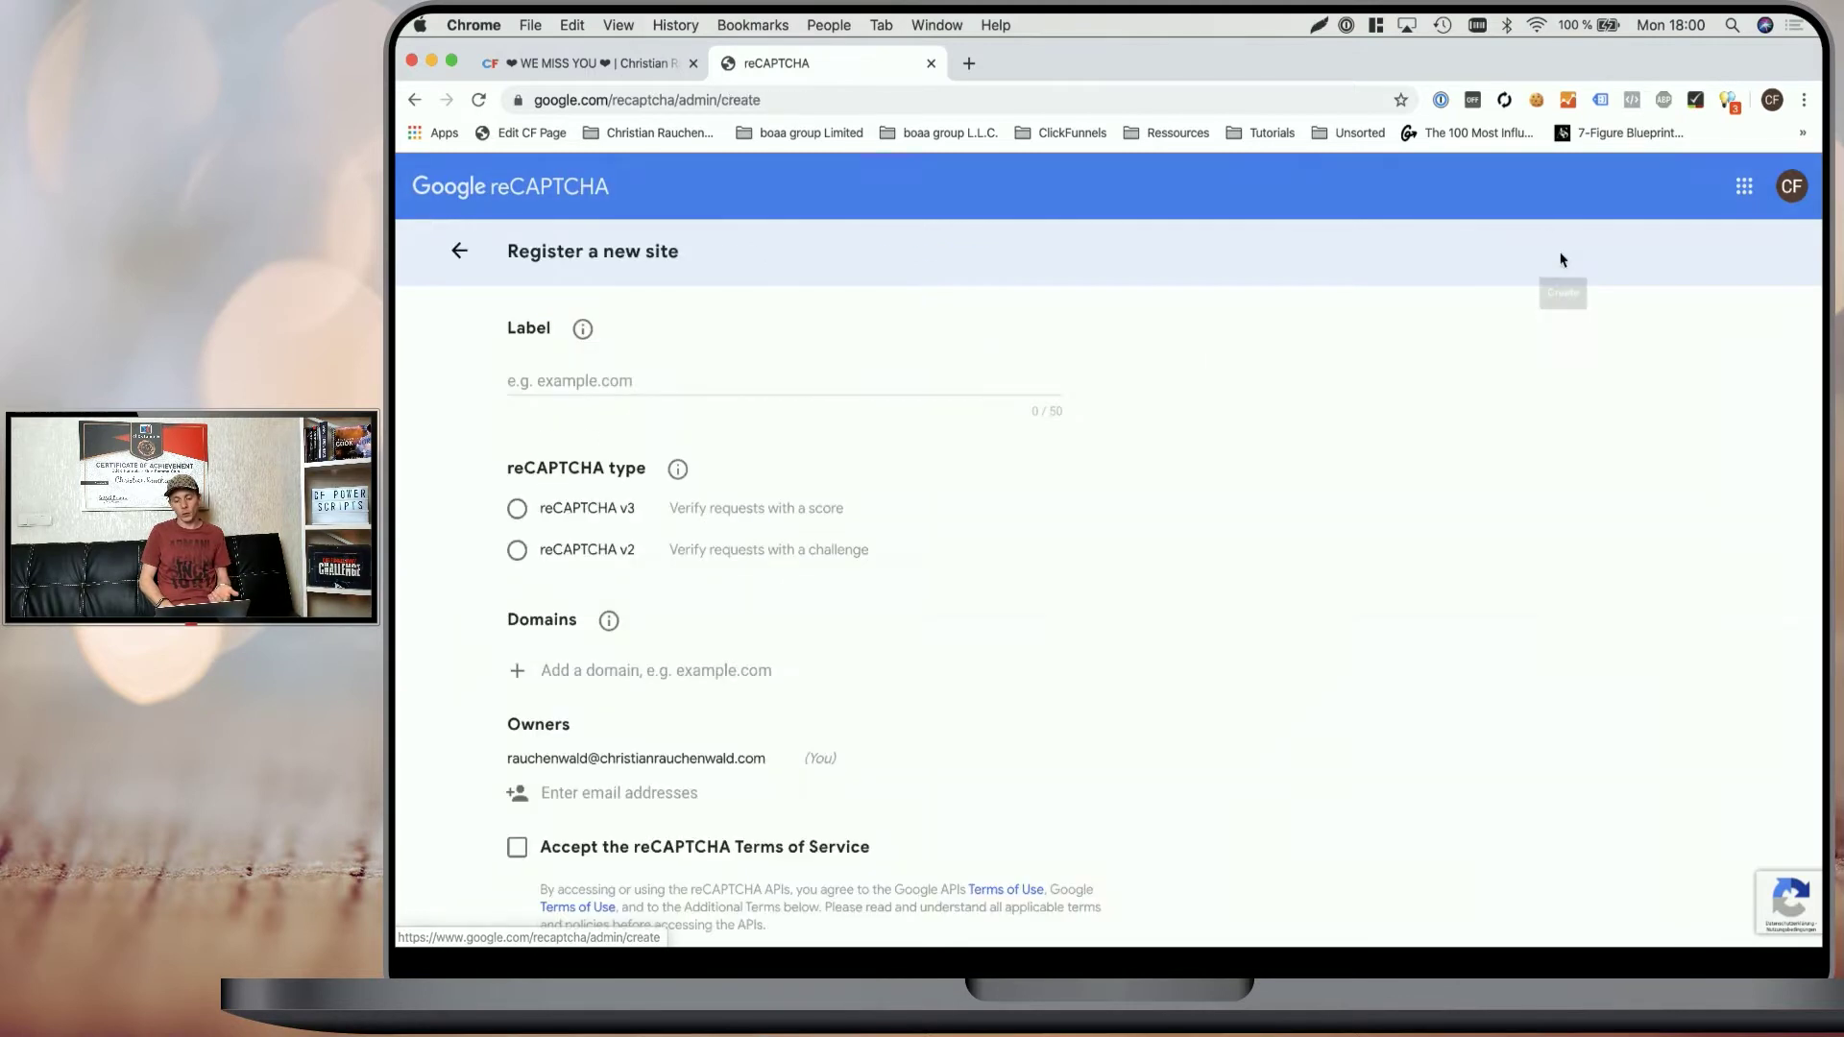
click(905, 390)
text(Demo)
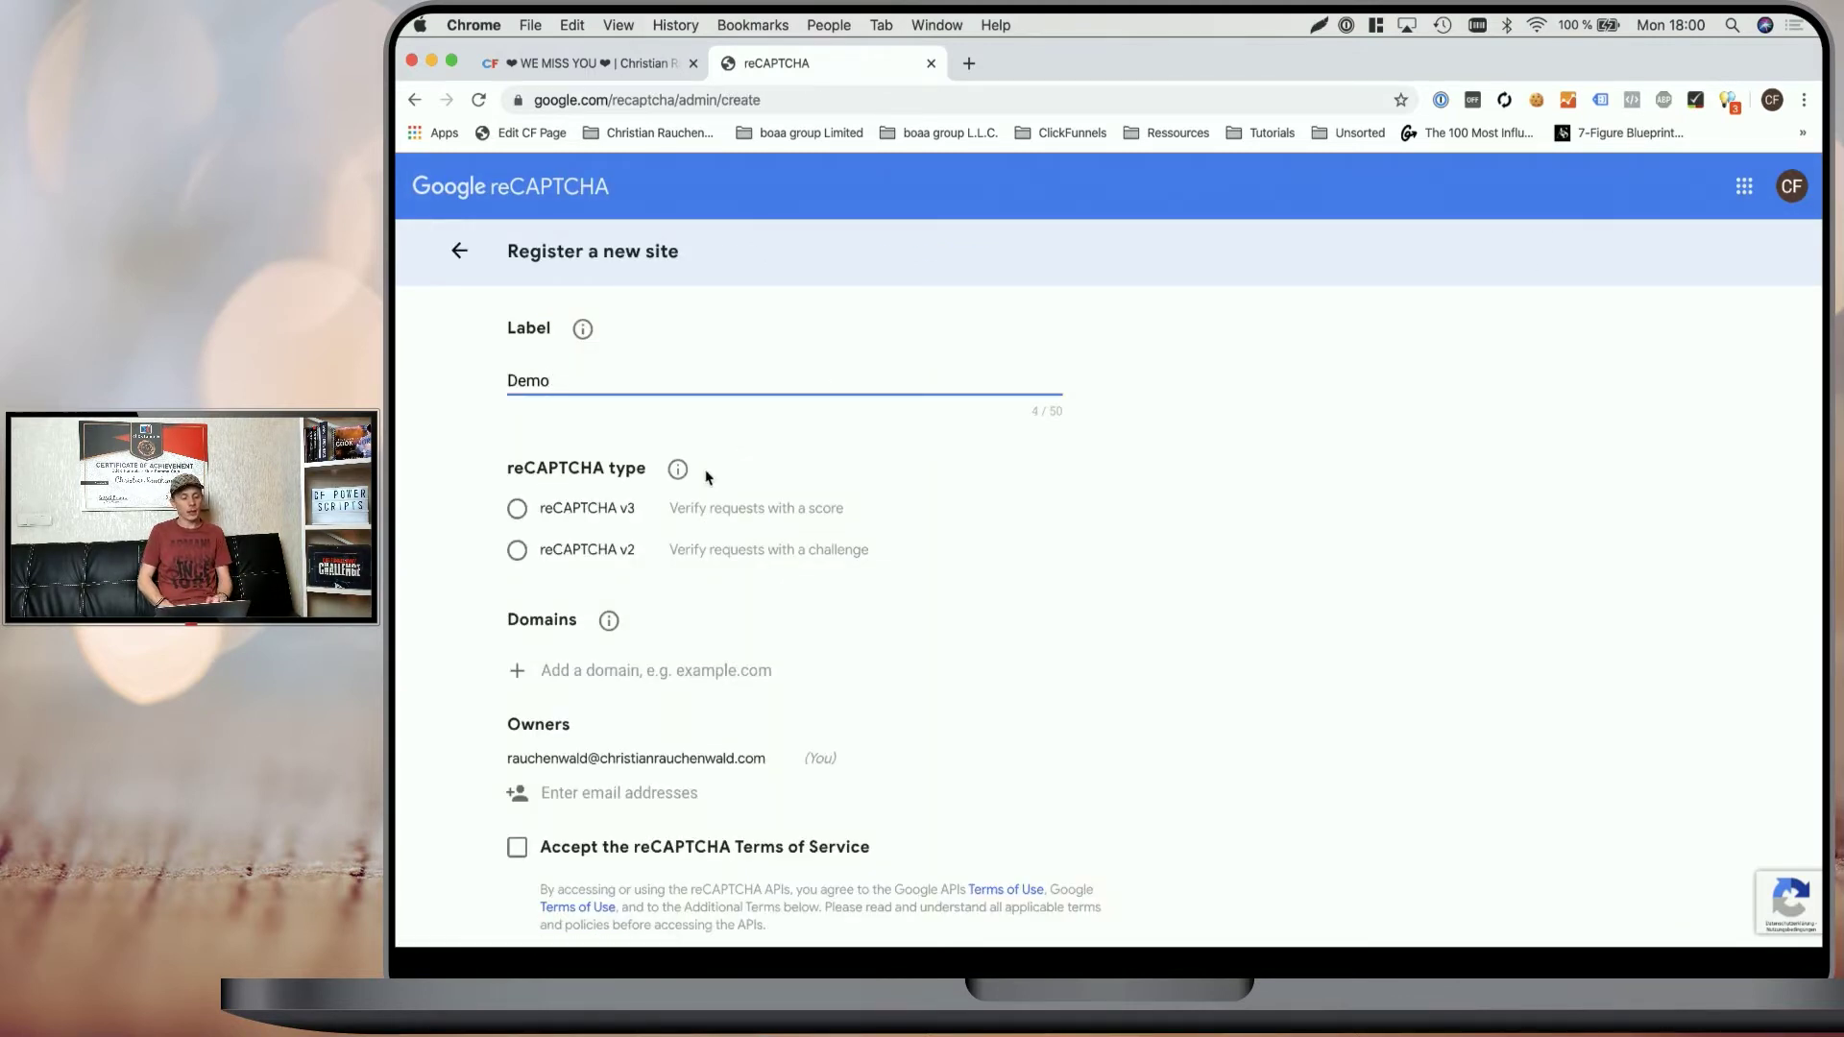
click(514, 551)
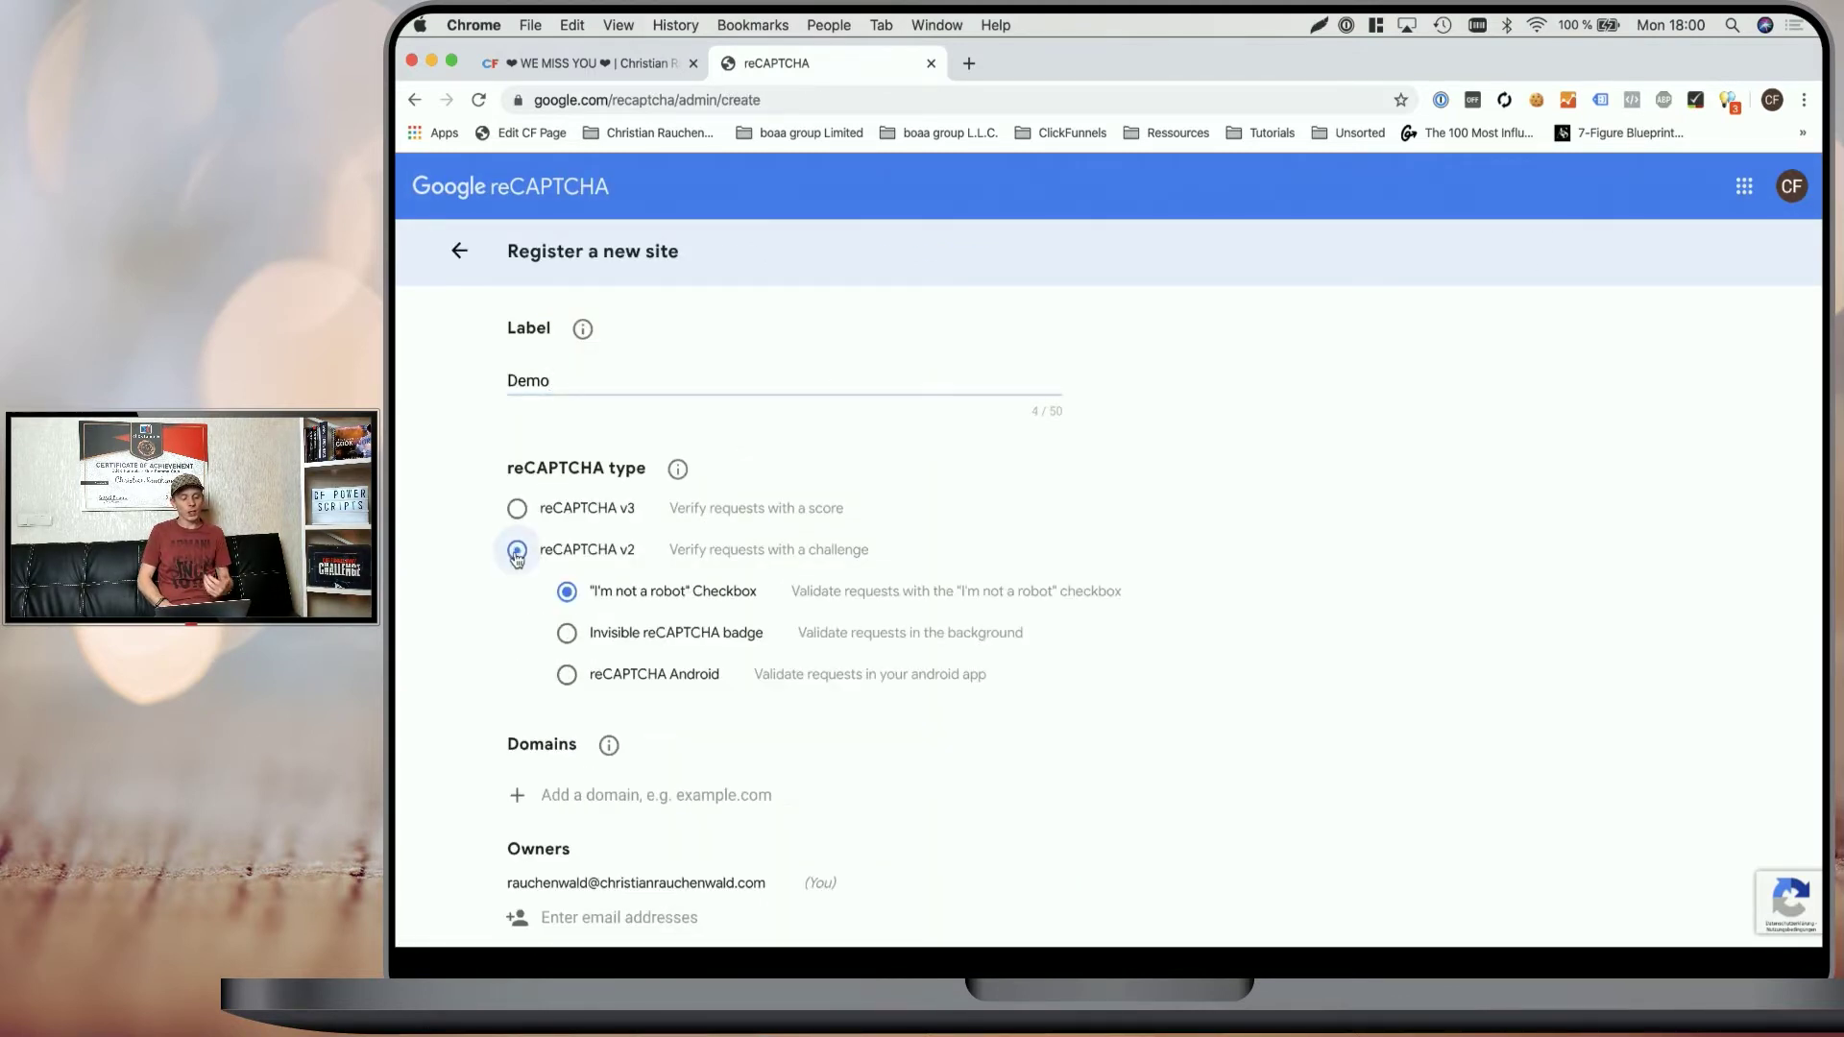
click(567, 634)
Step: Add app.clickfunnels.com and demo.cfpowerscripts.com as the allowed domains
scroll(610, 573, down, 5)
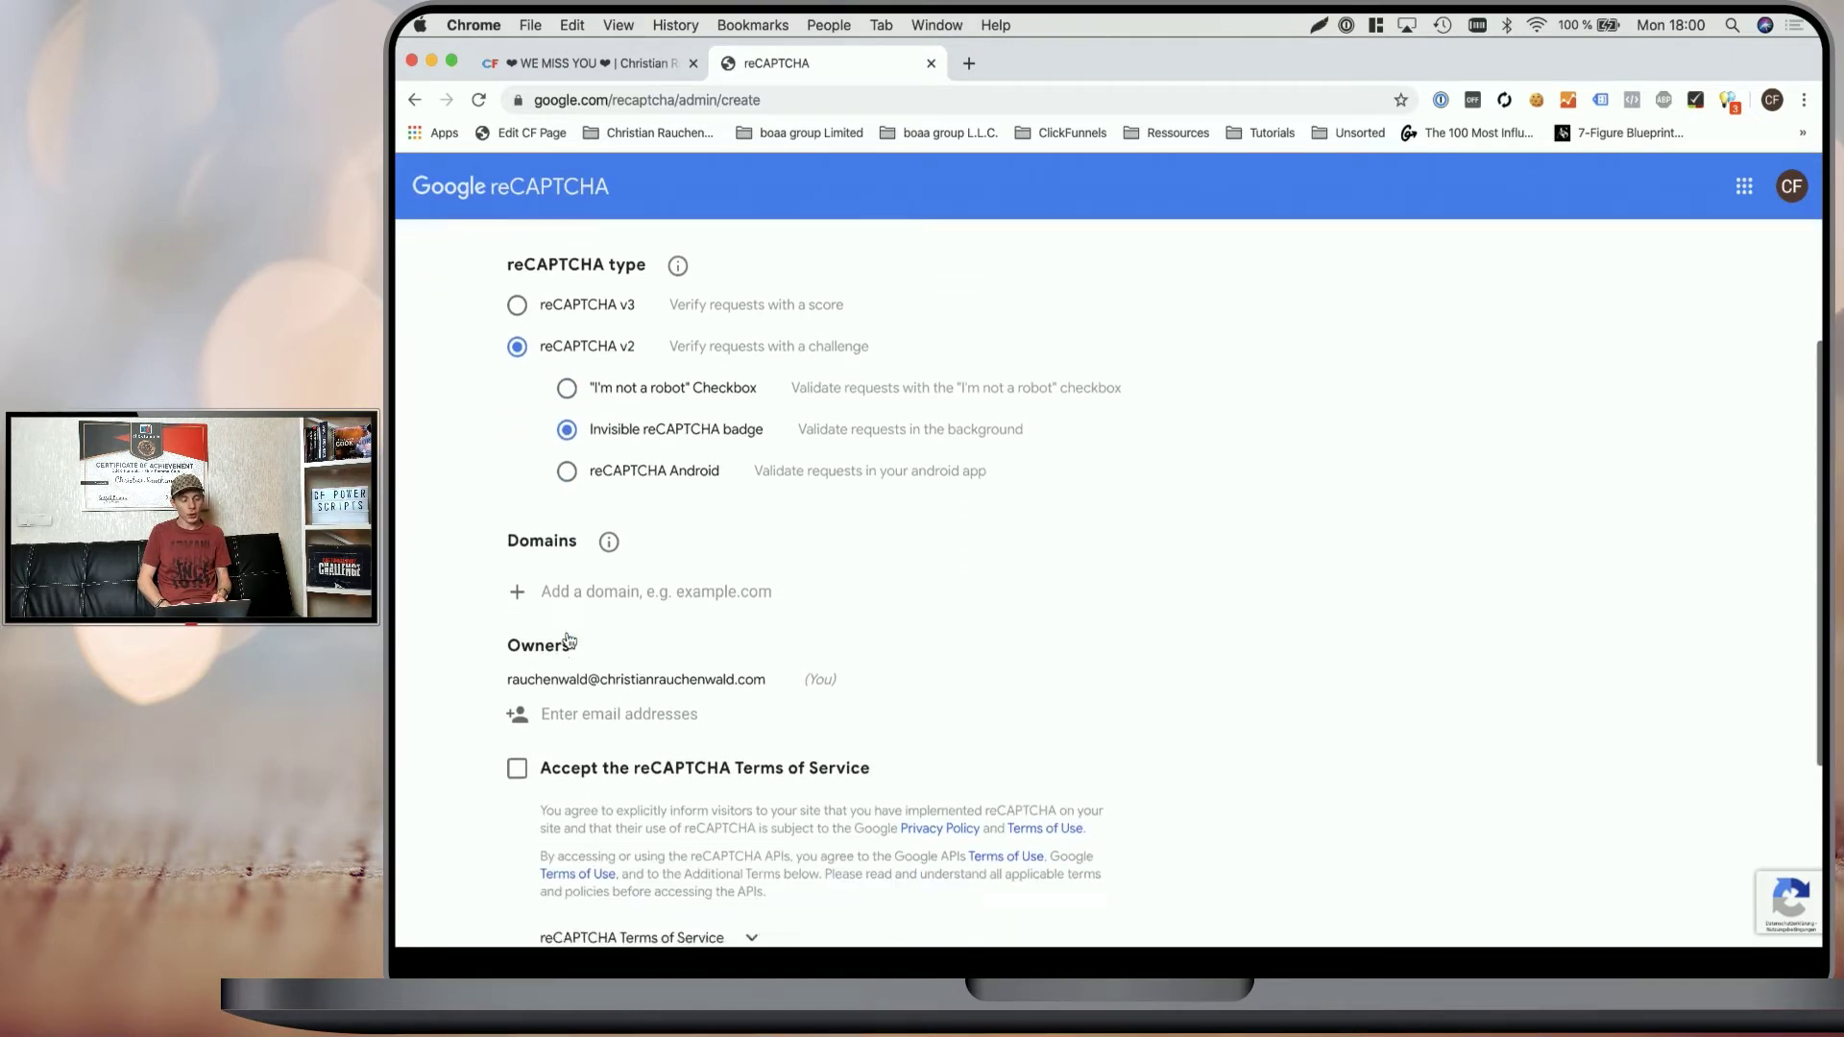
click(610, 573)
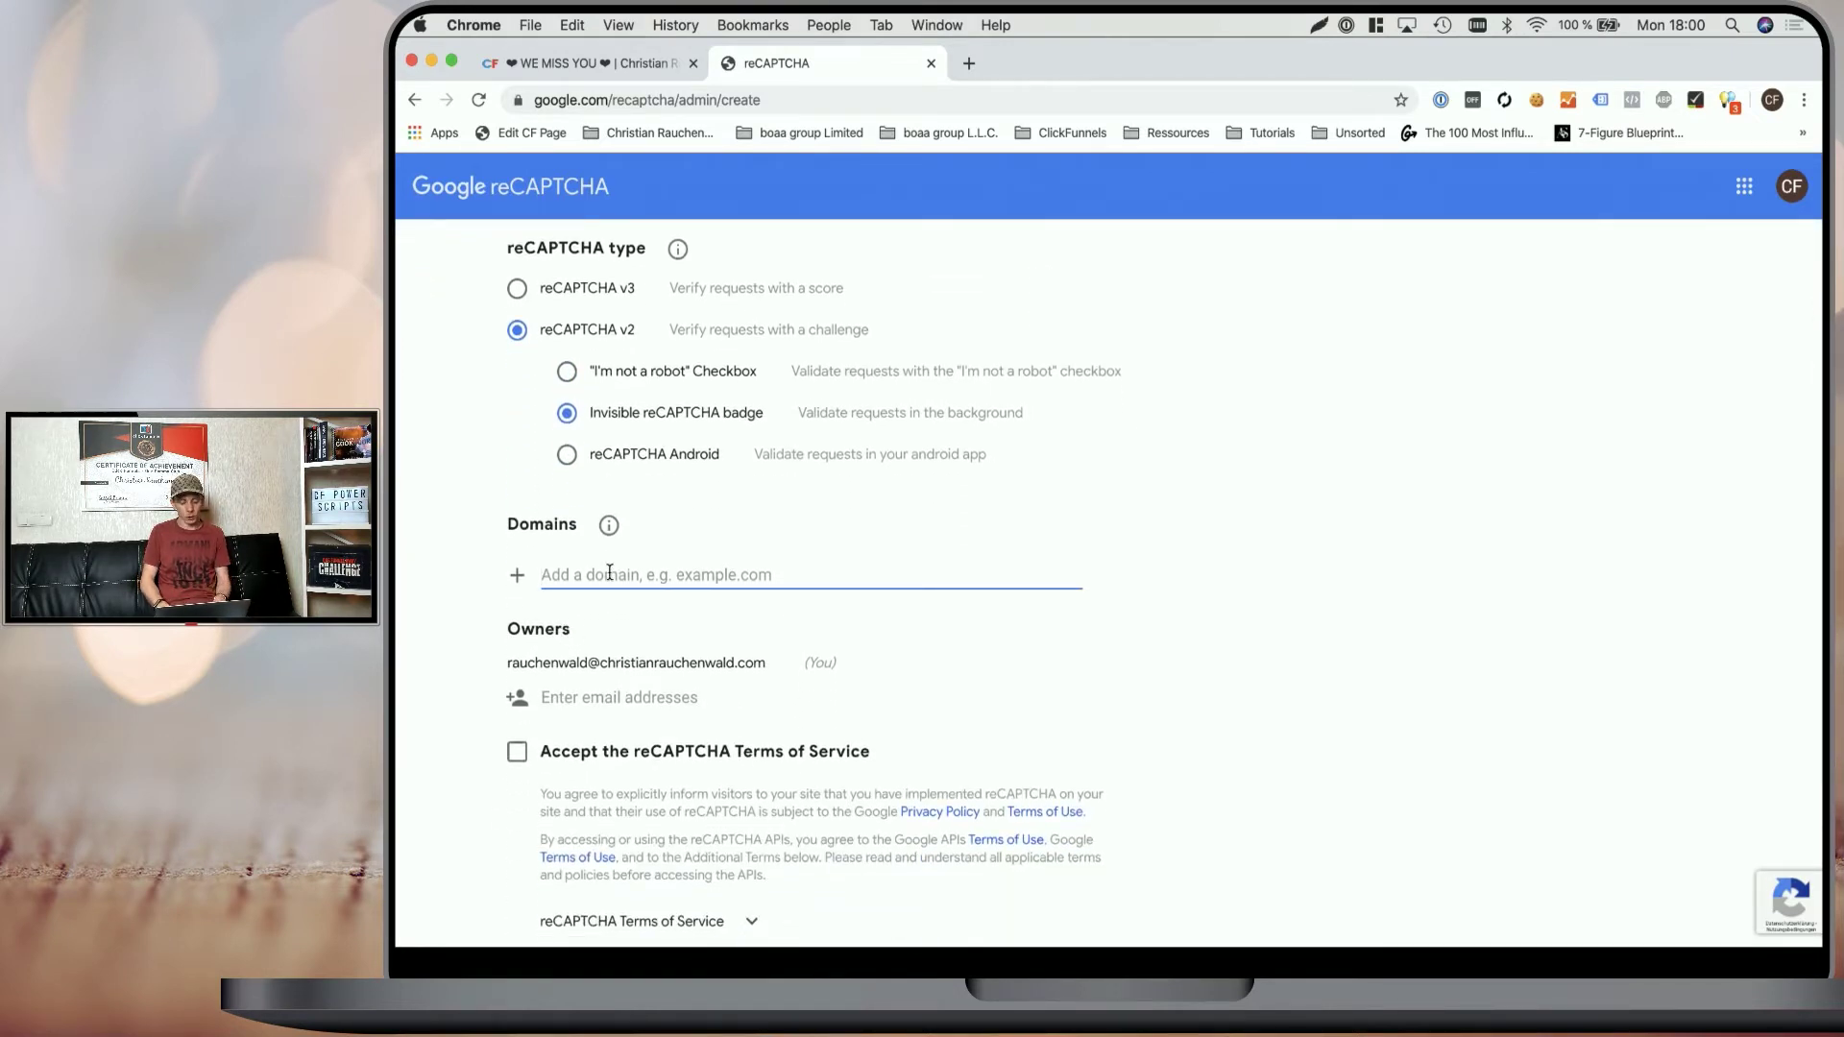
text(app.clickfunnels.com)
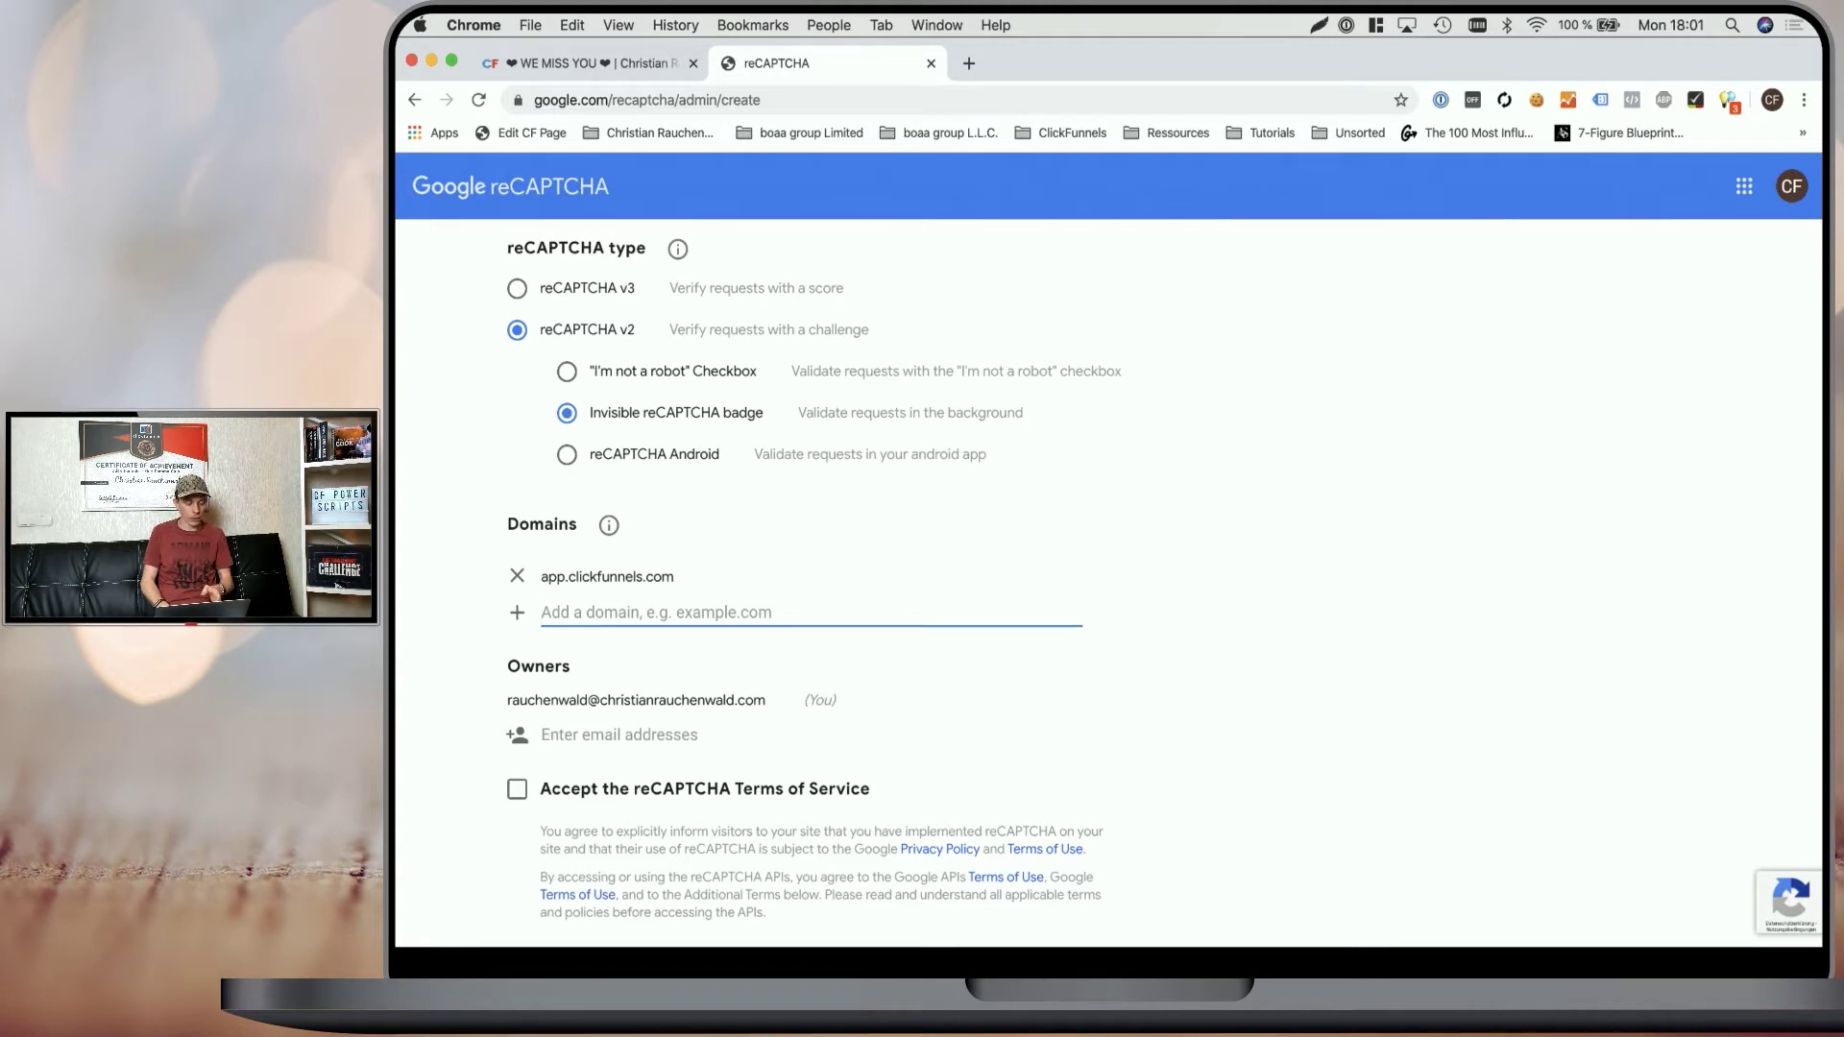
text(demo.cfpowerscripts.com)
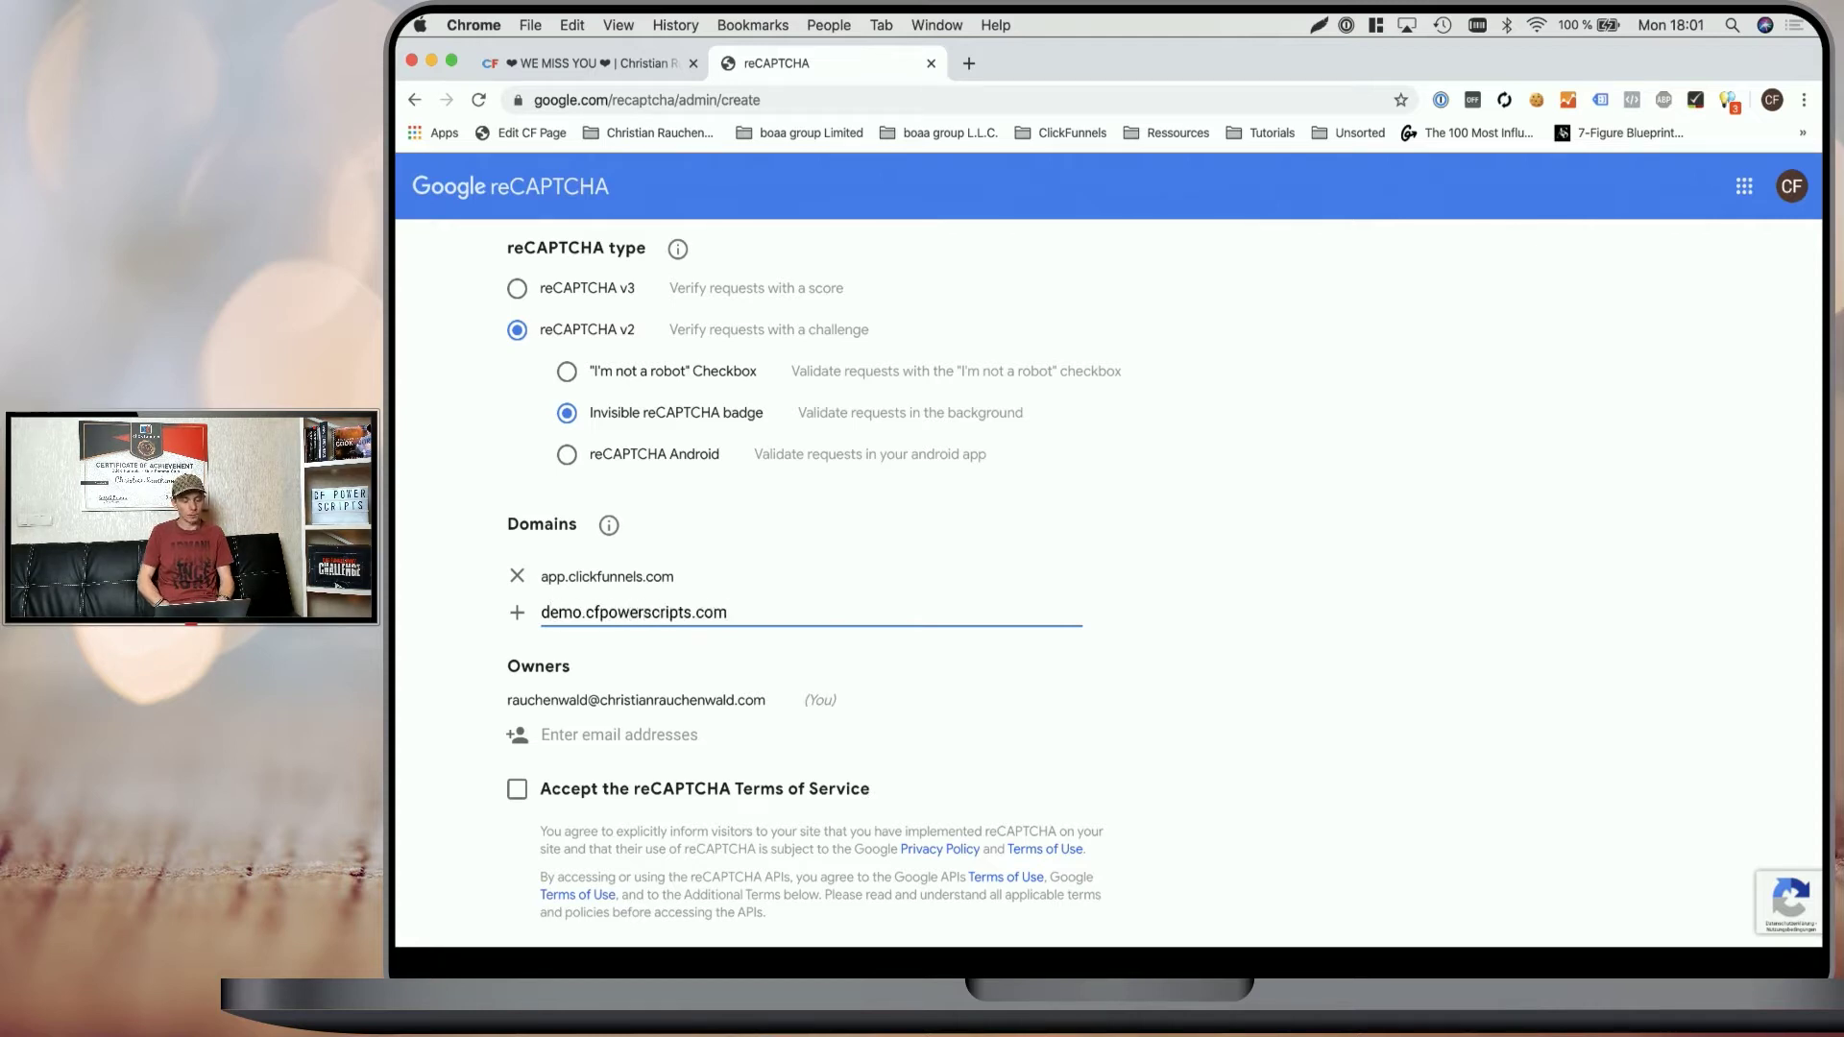
key(Return)
scroll(395, 699, down, 5)
scroll(395, 699, down, 1)
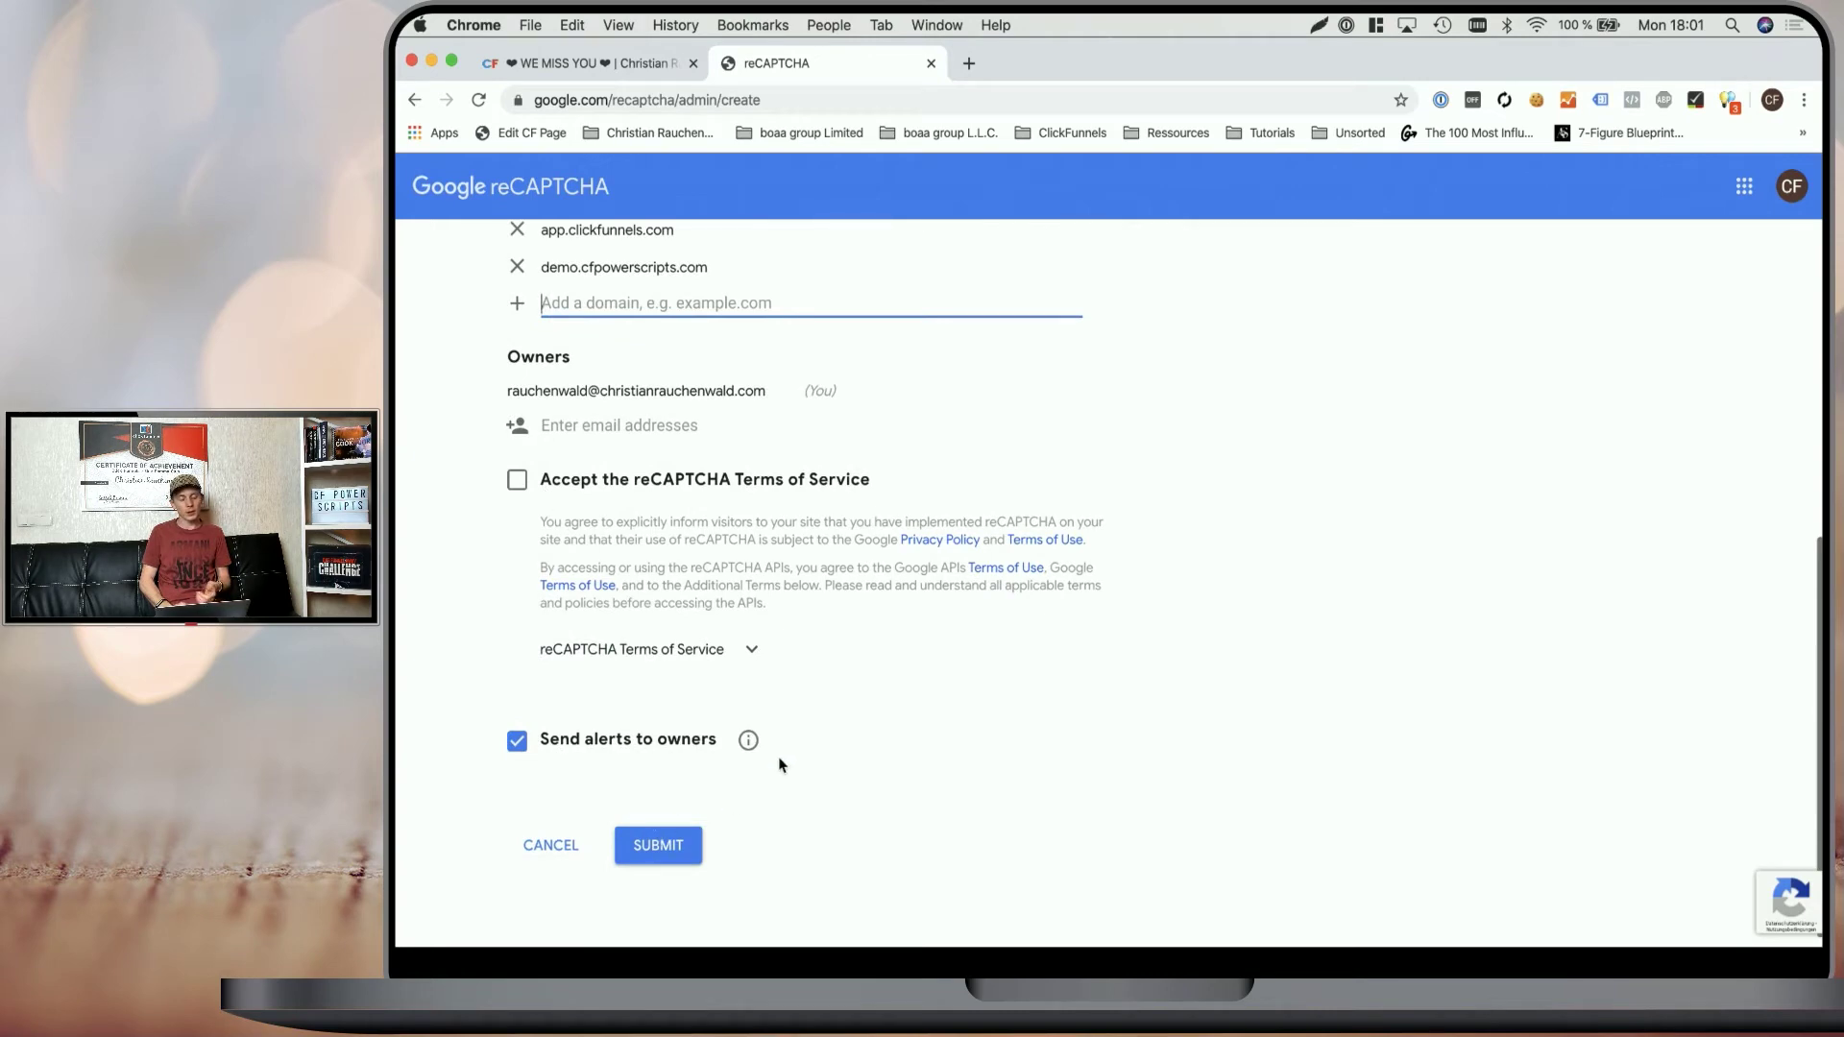
scroll(780, 765, up, 6)
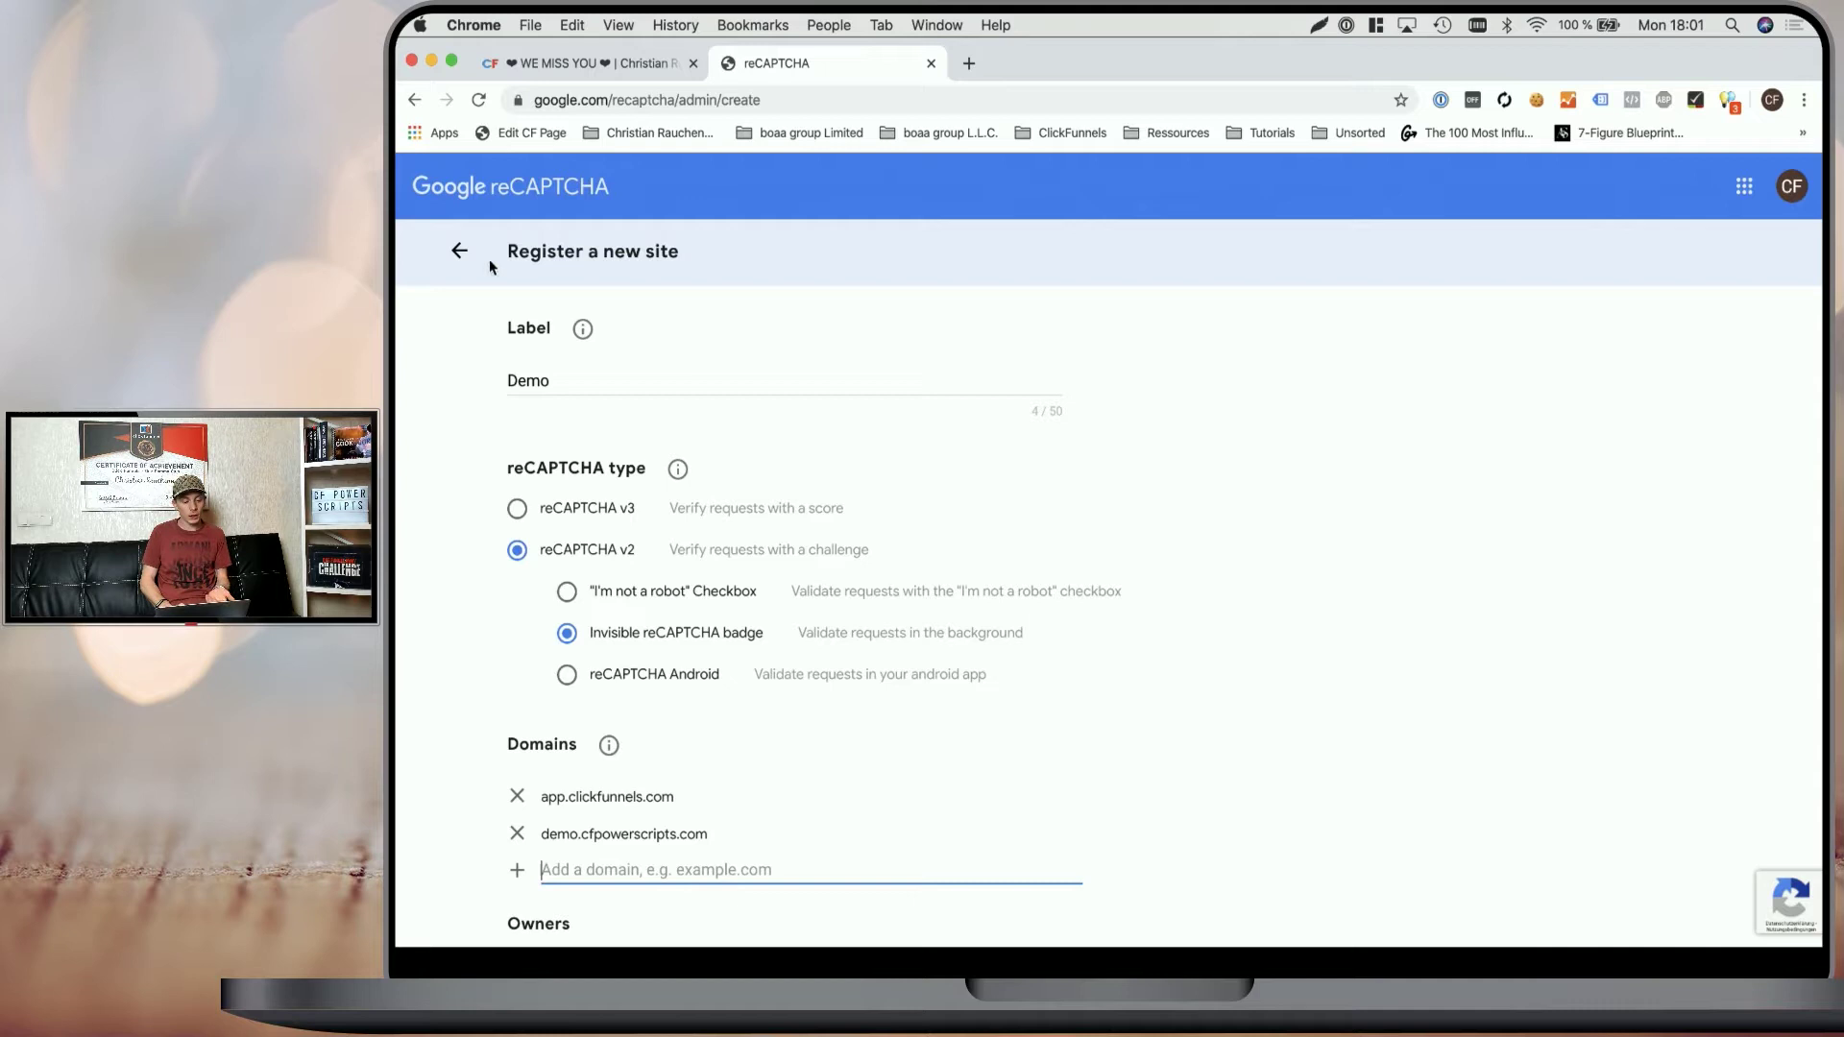
Step: Show the keys of the existing reCAPTCHA v2 - Invisible site in its settings
click(461, 251)
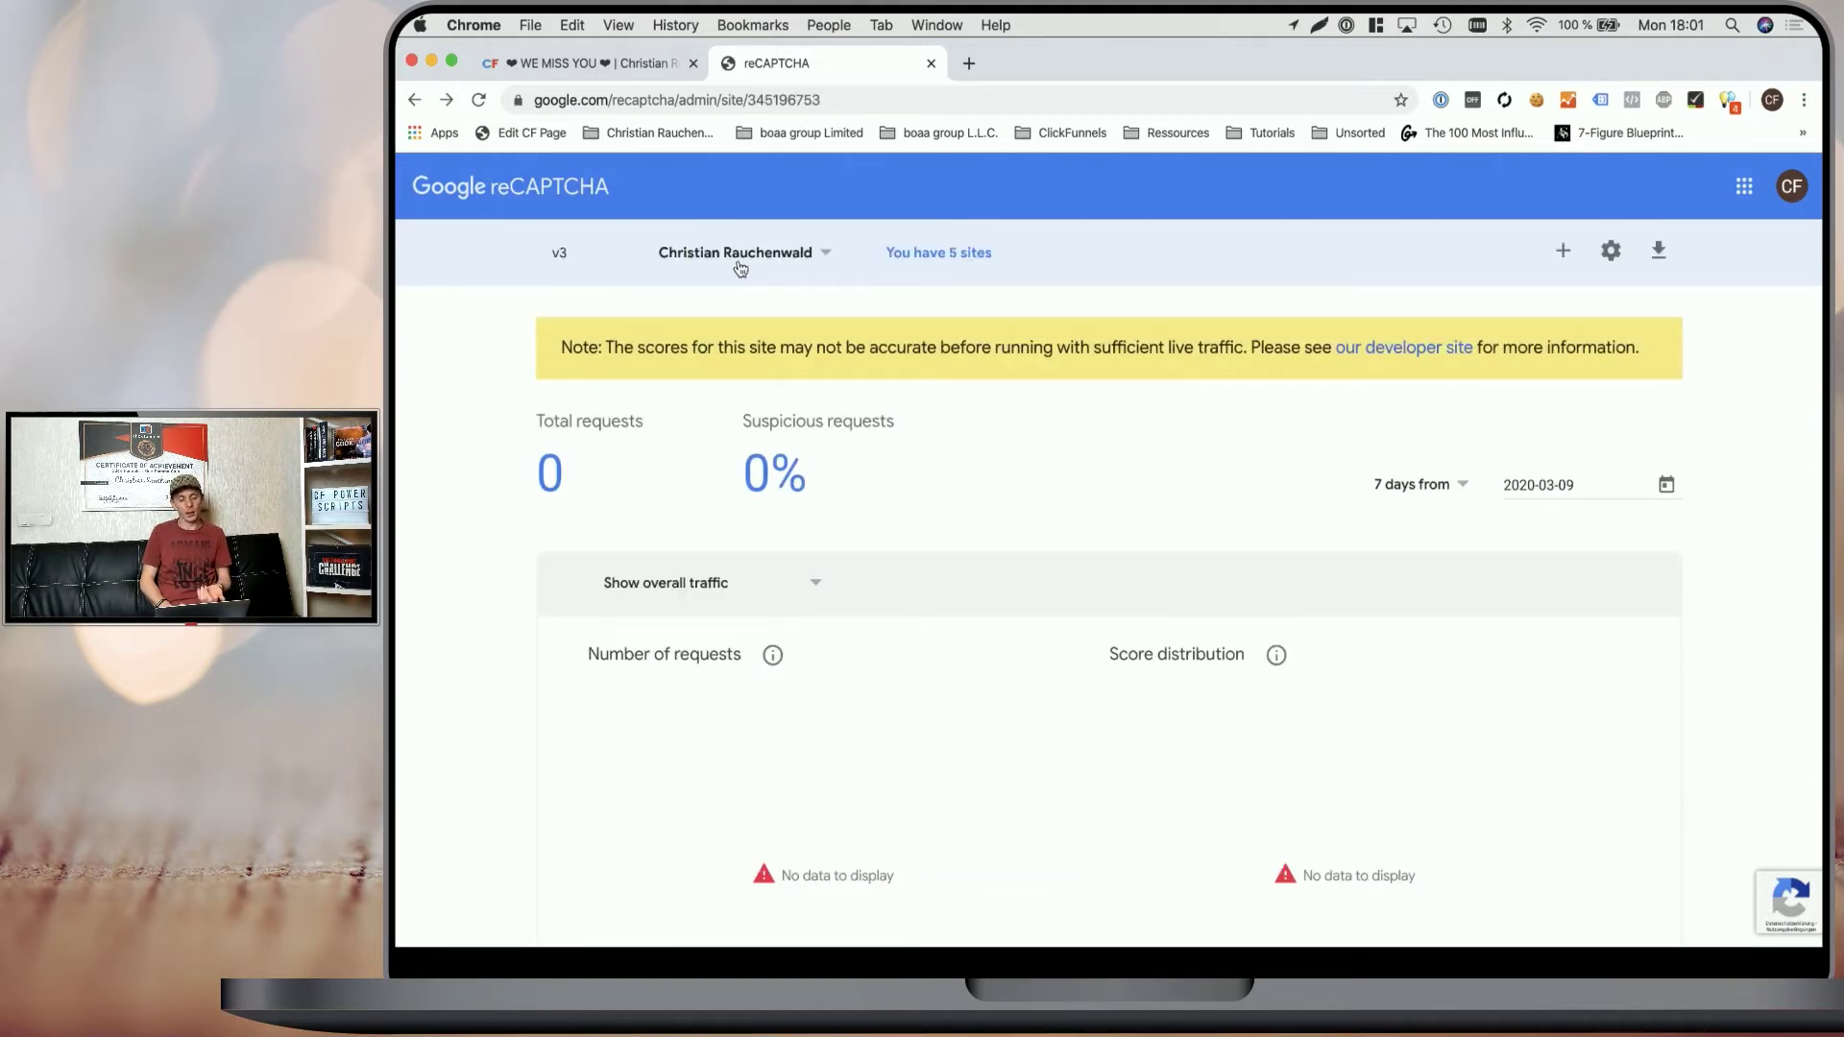
click(795, 261)
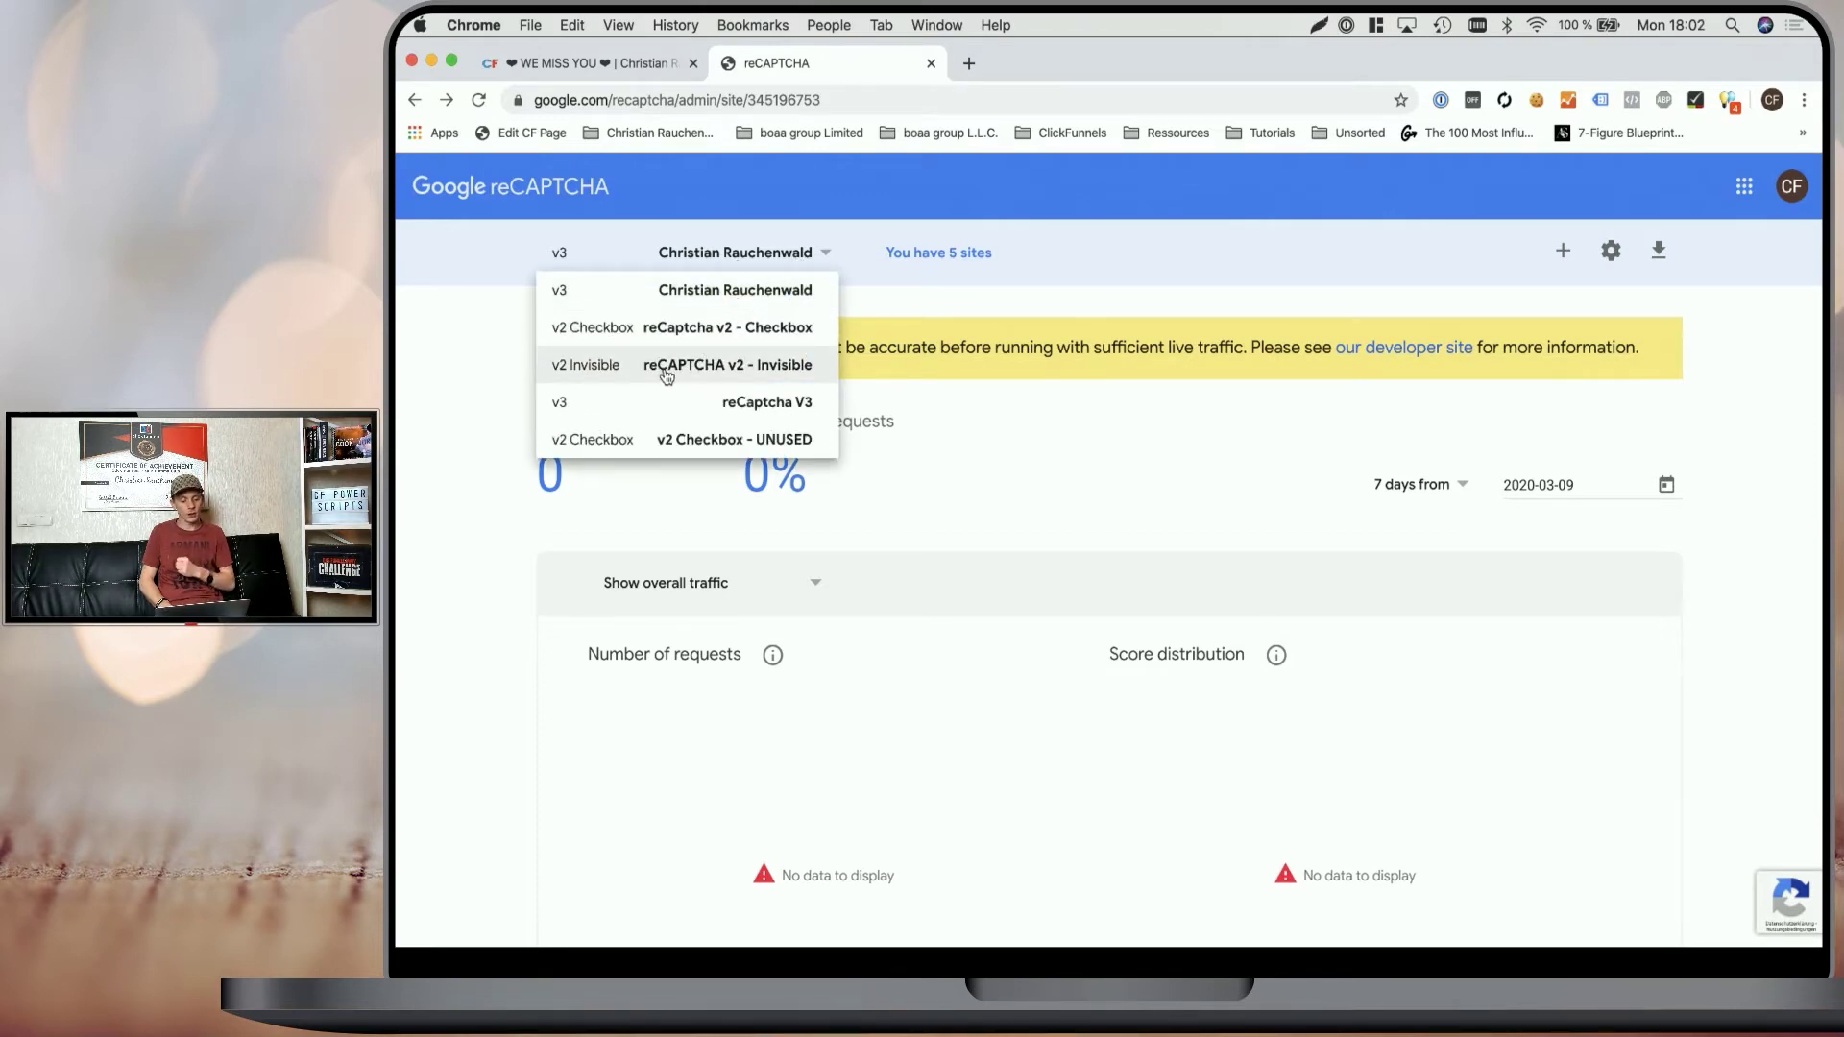
click(667, 373)
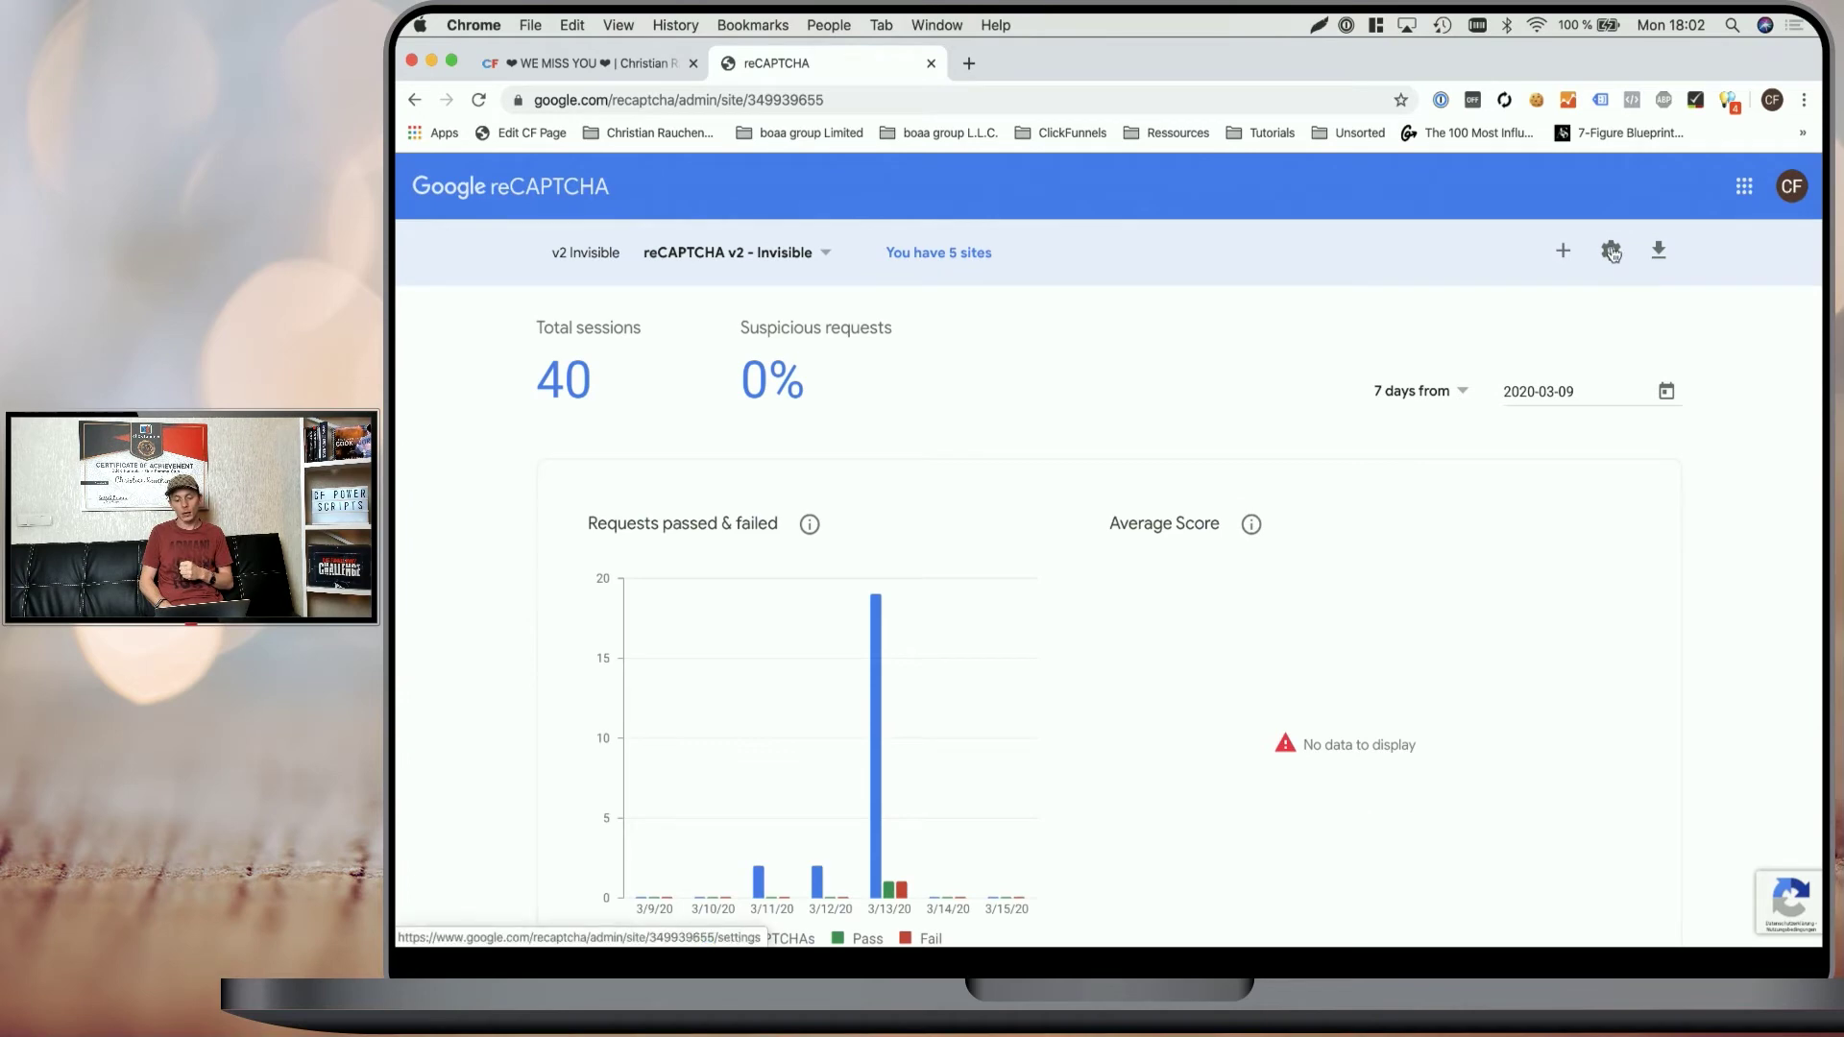
click(1613, 253)
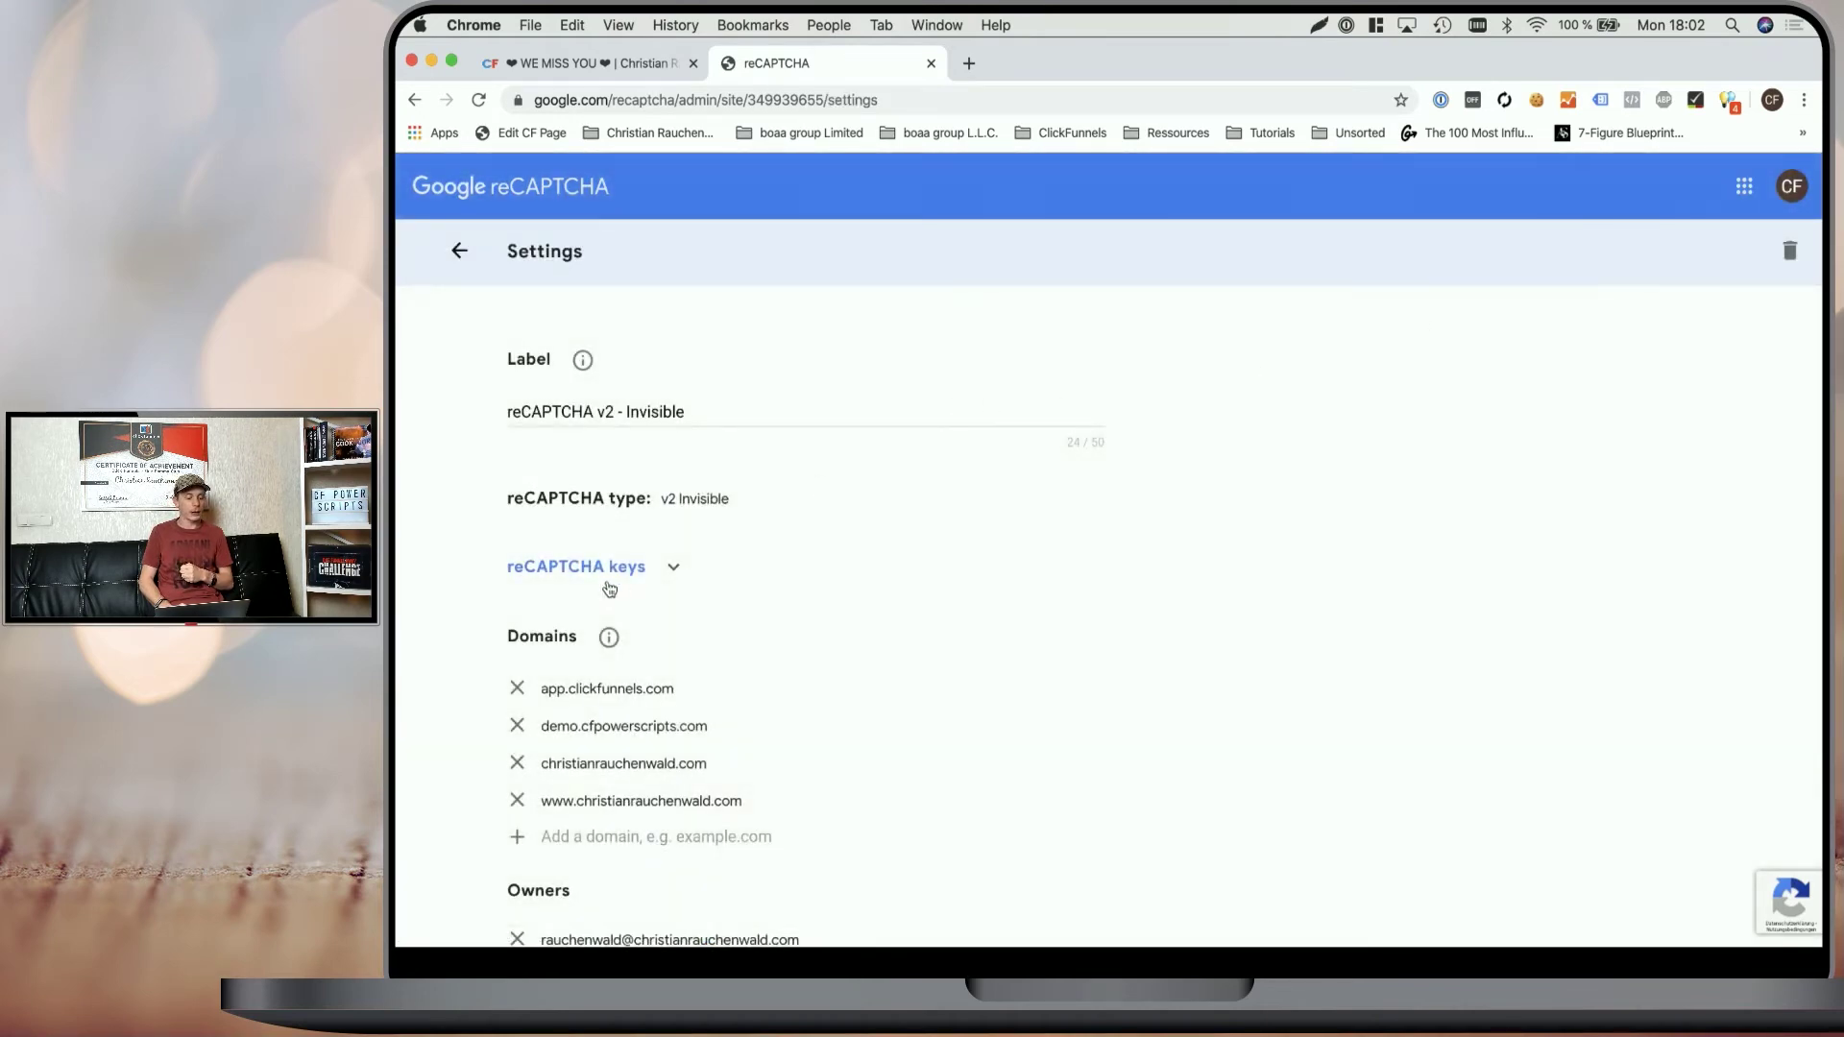
click(670, 570)
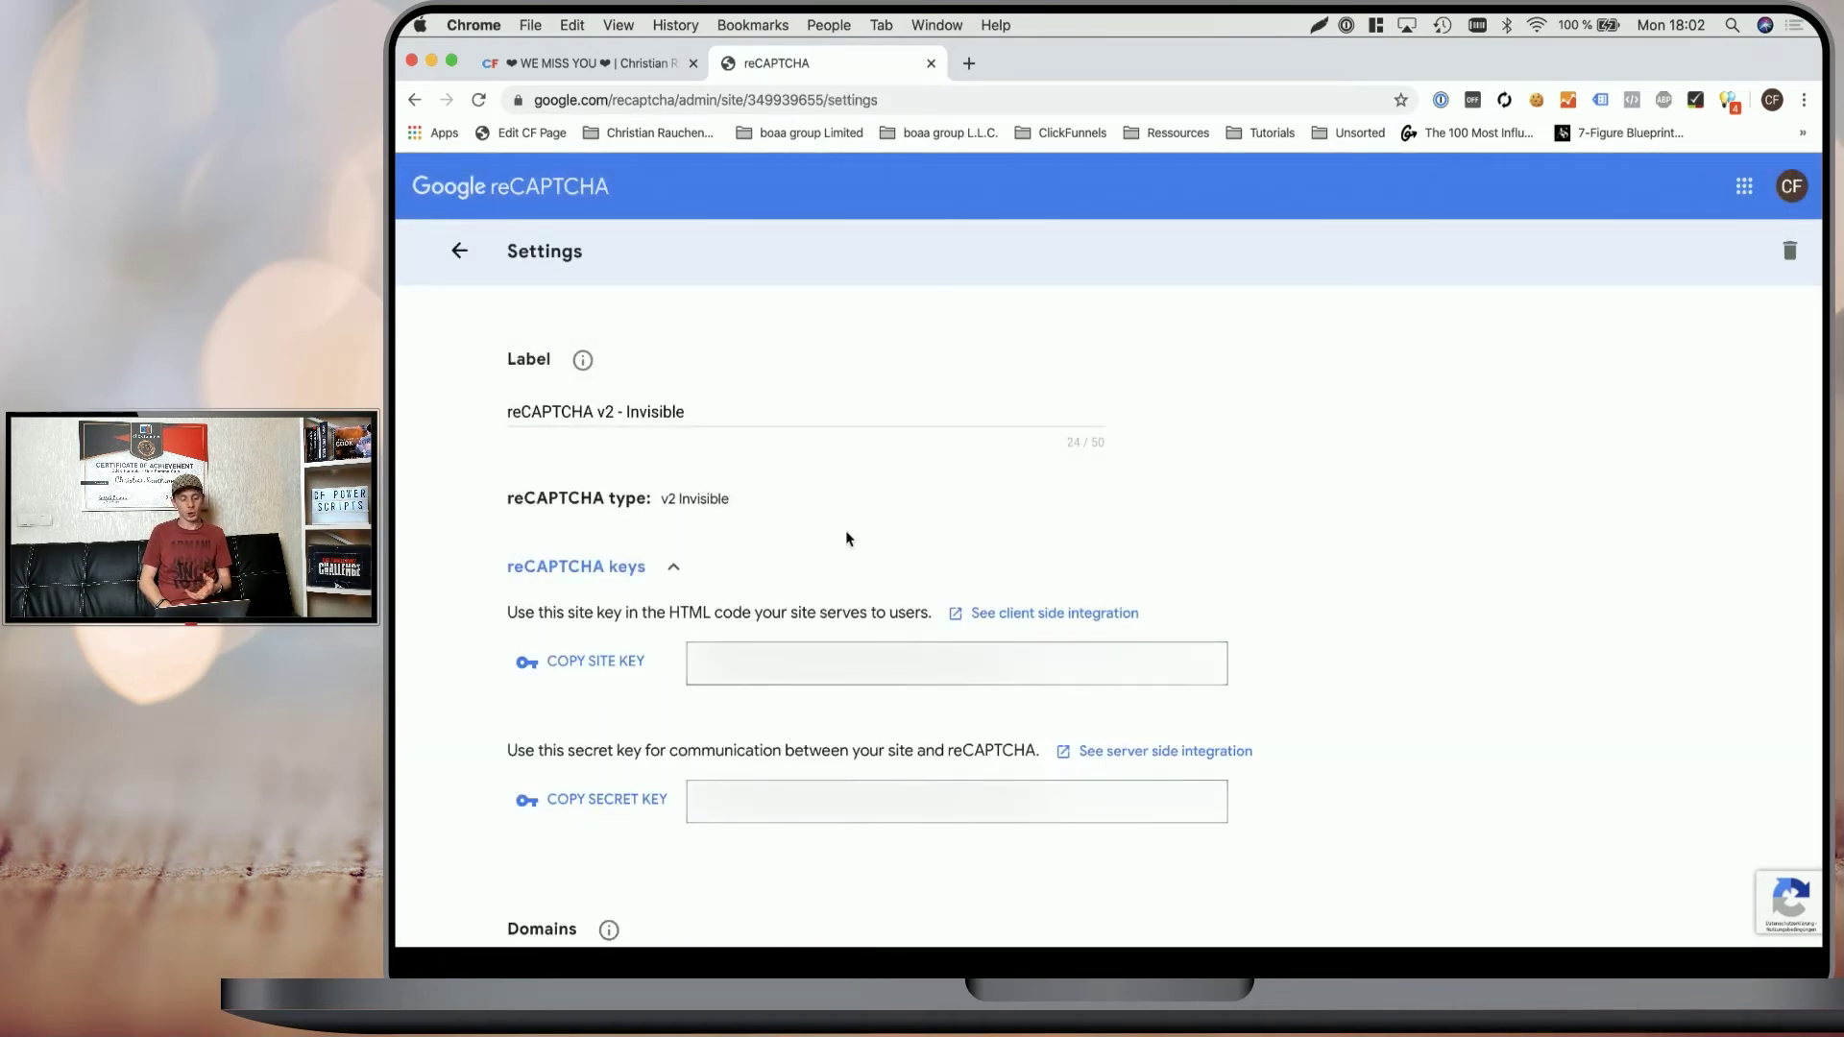
Step: Copy the site key and secret key into the power script's key fields
click(611, 663)
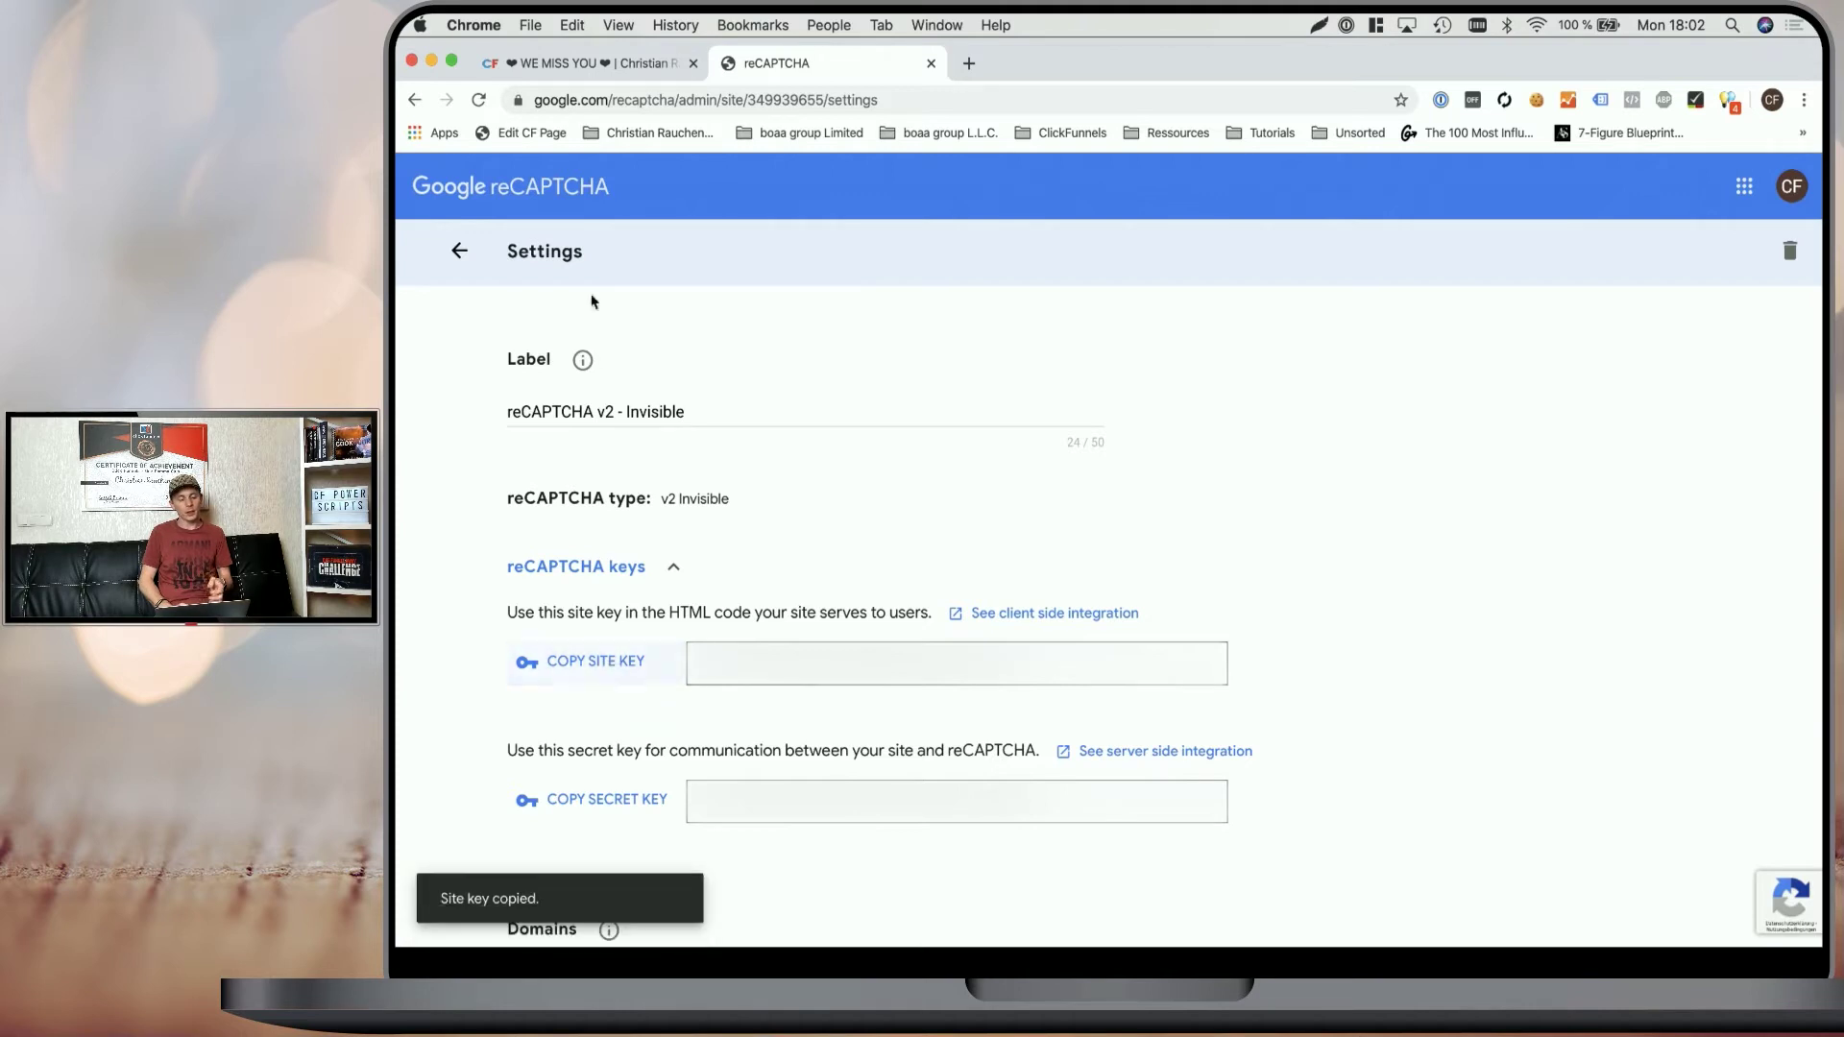
click(632, 64)
click(941, 323)
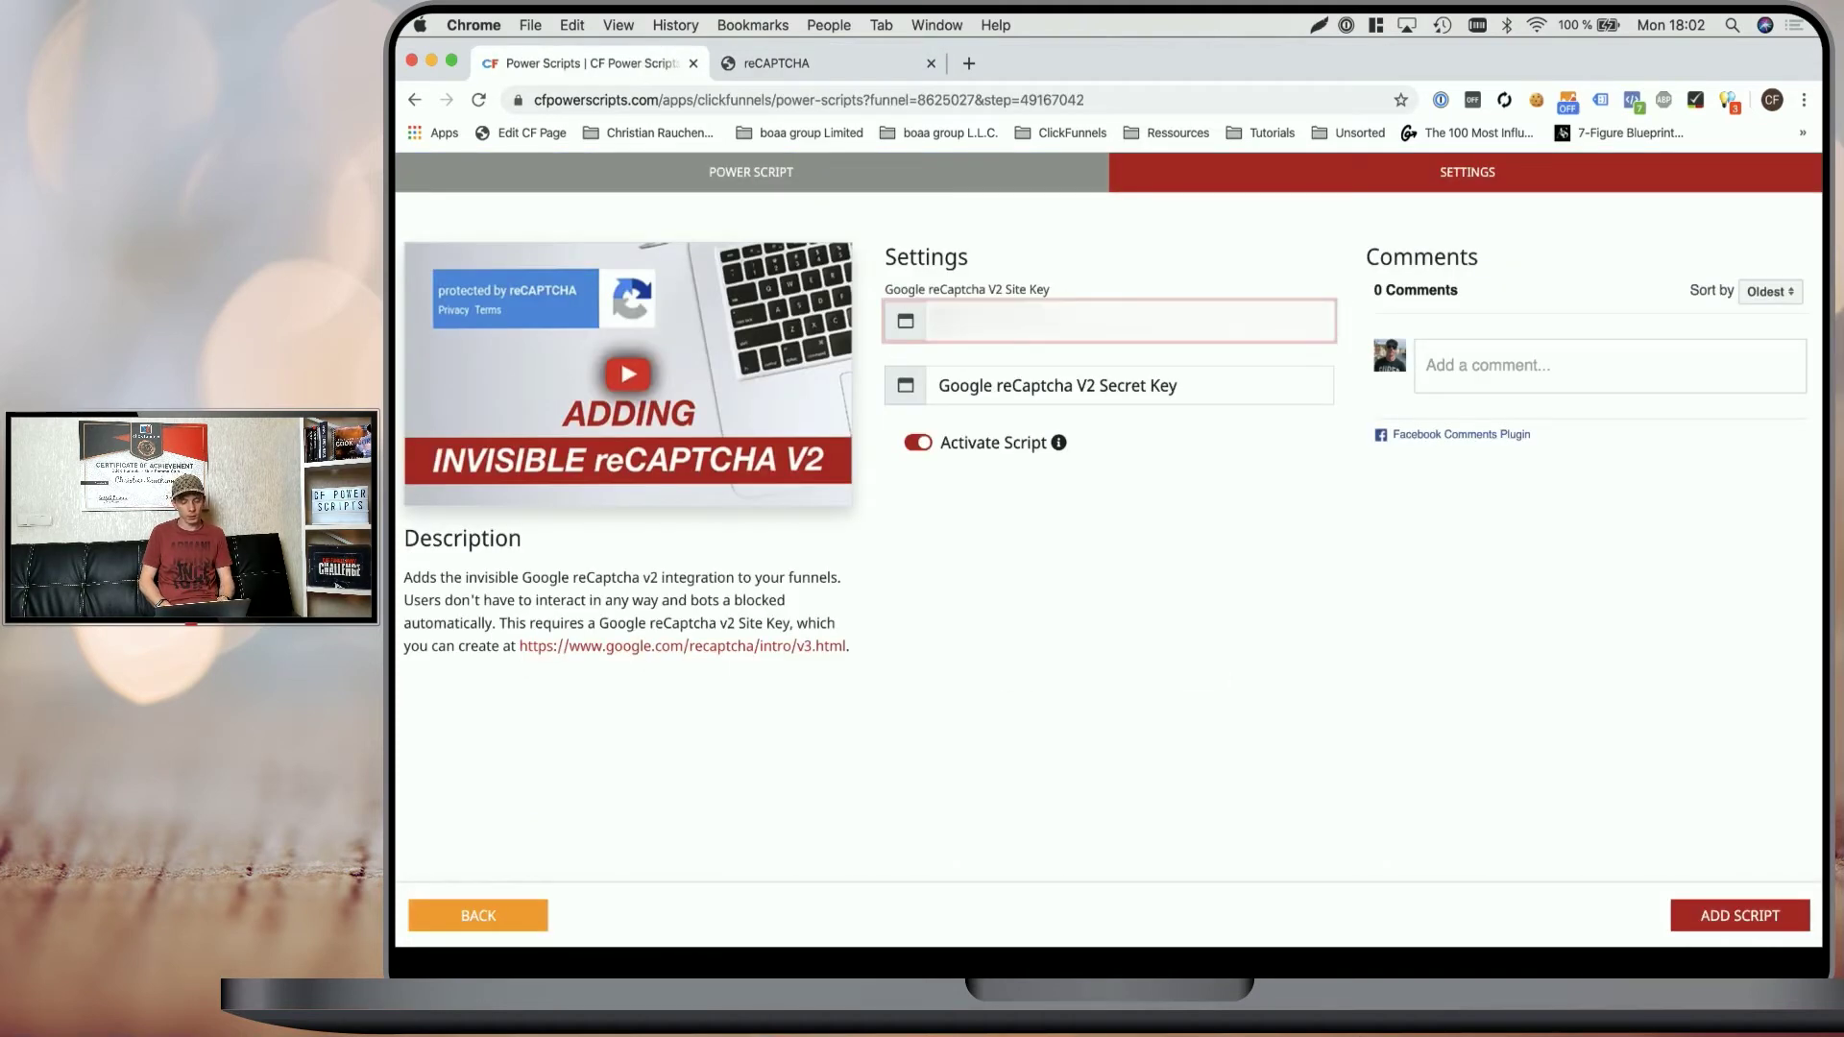
click(812, 63)
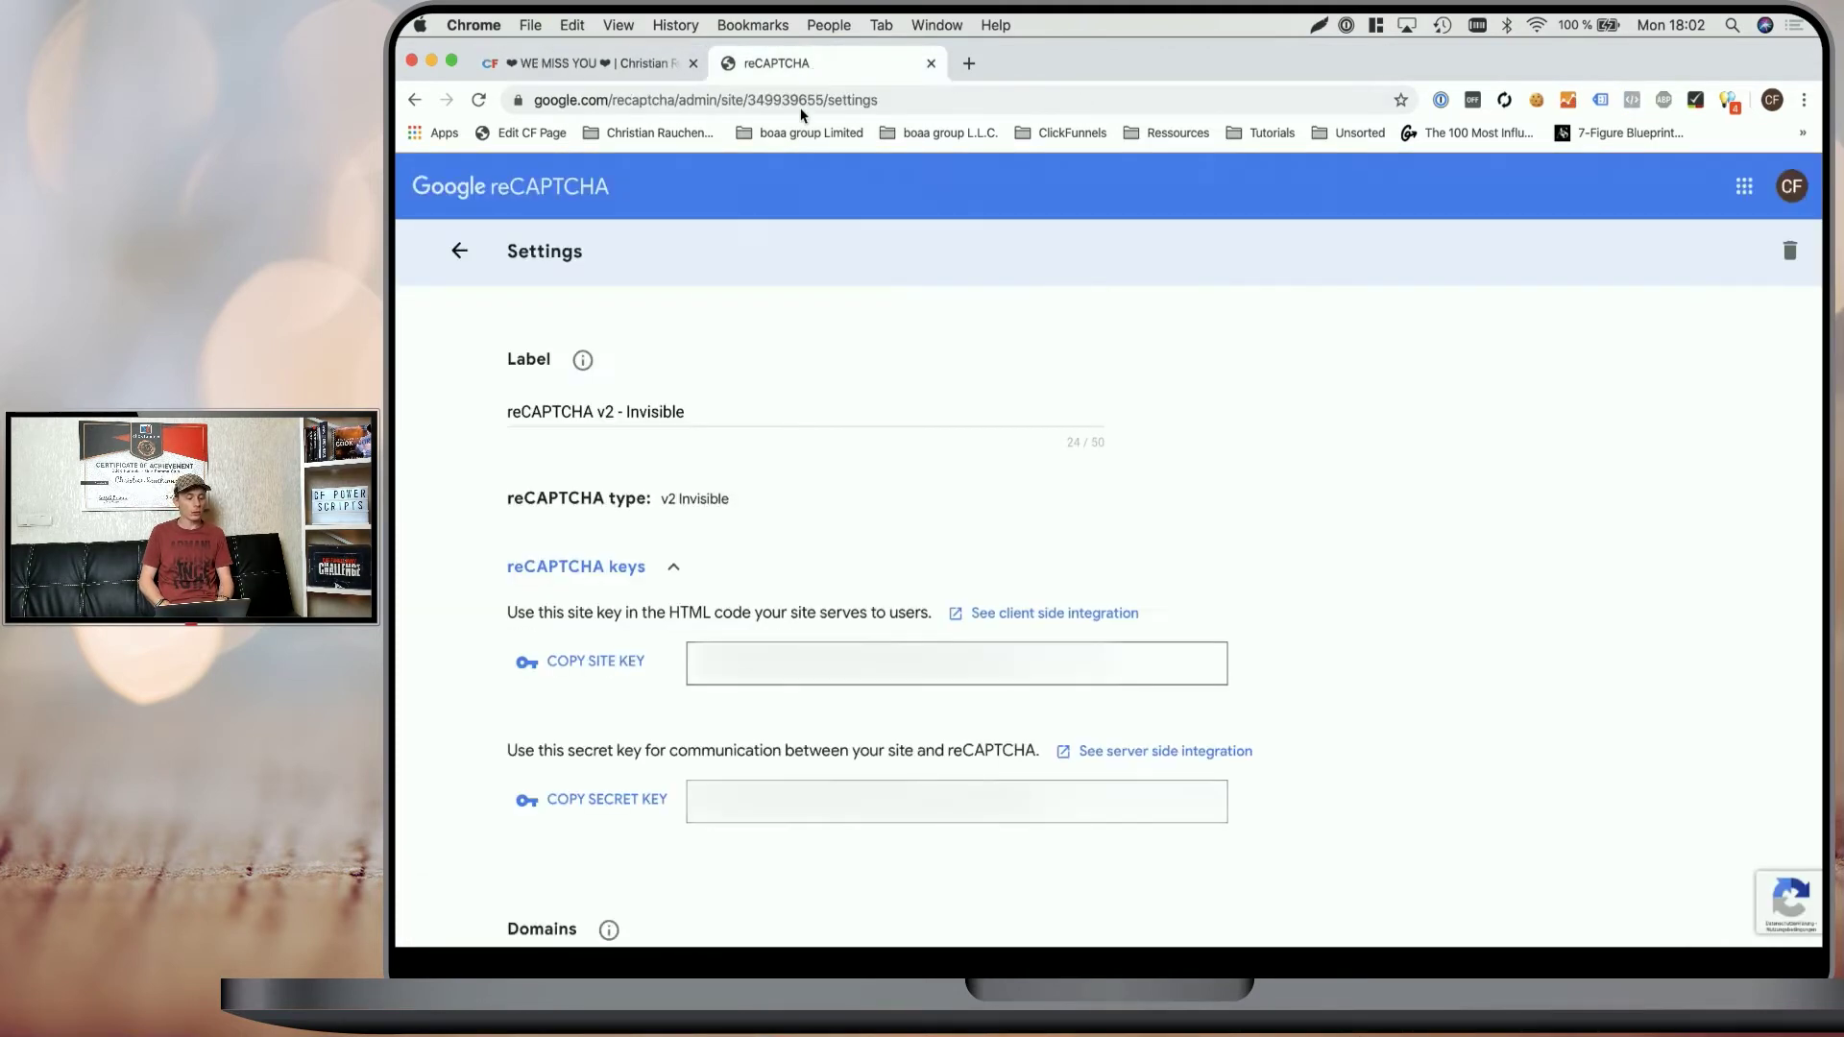
click(630, 801)
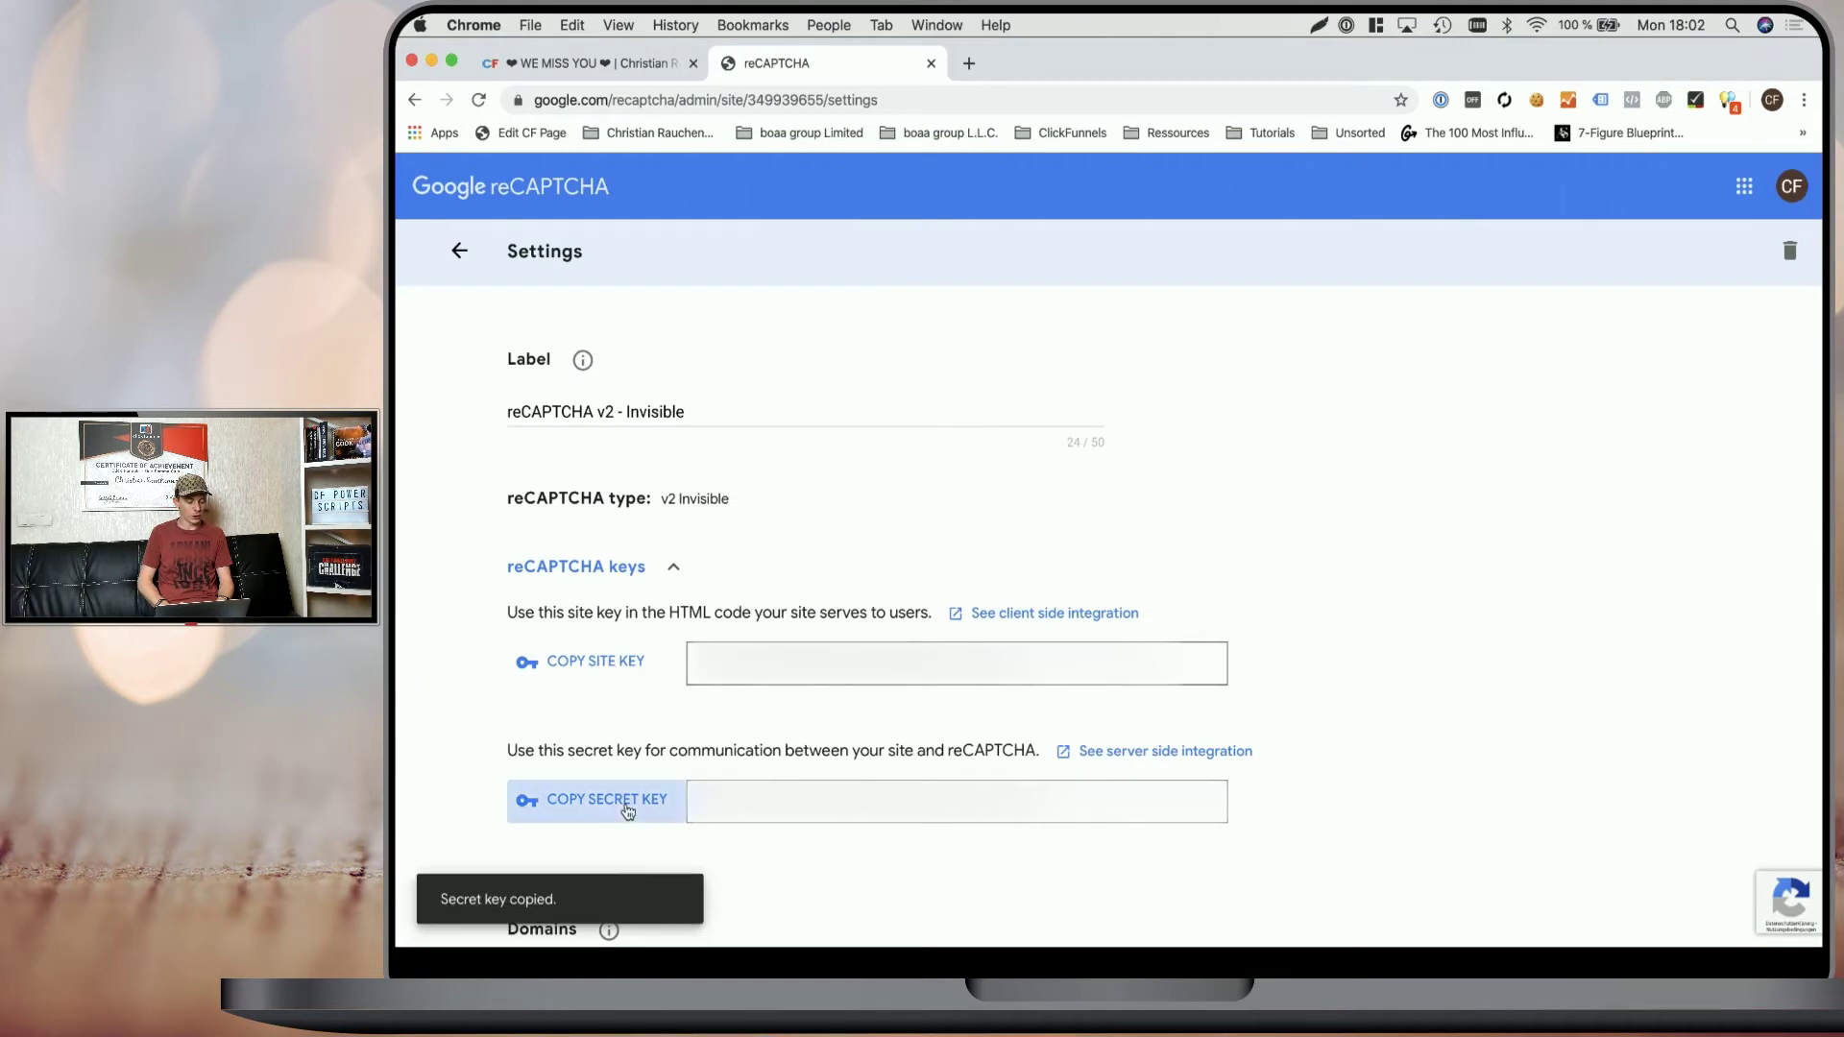
click(626, 64)
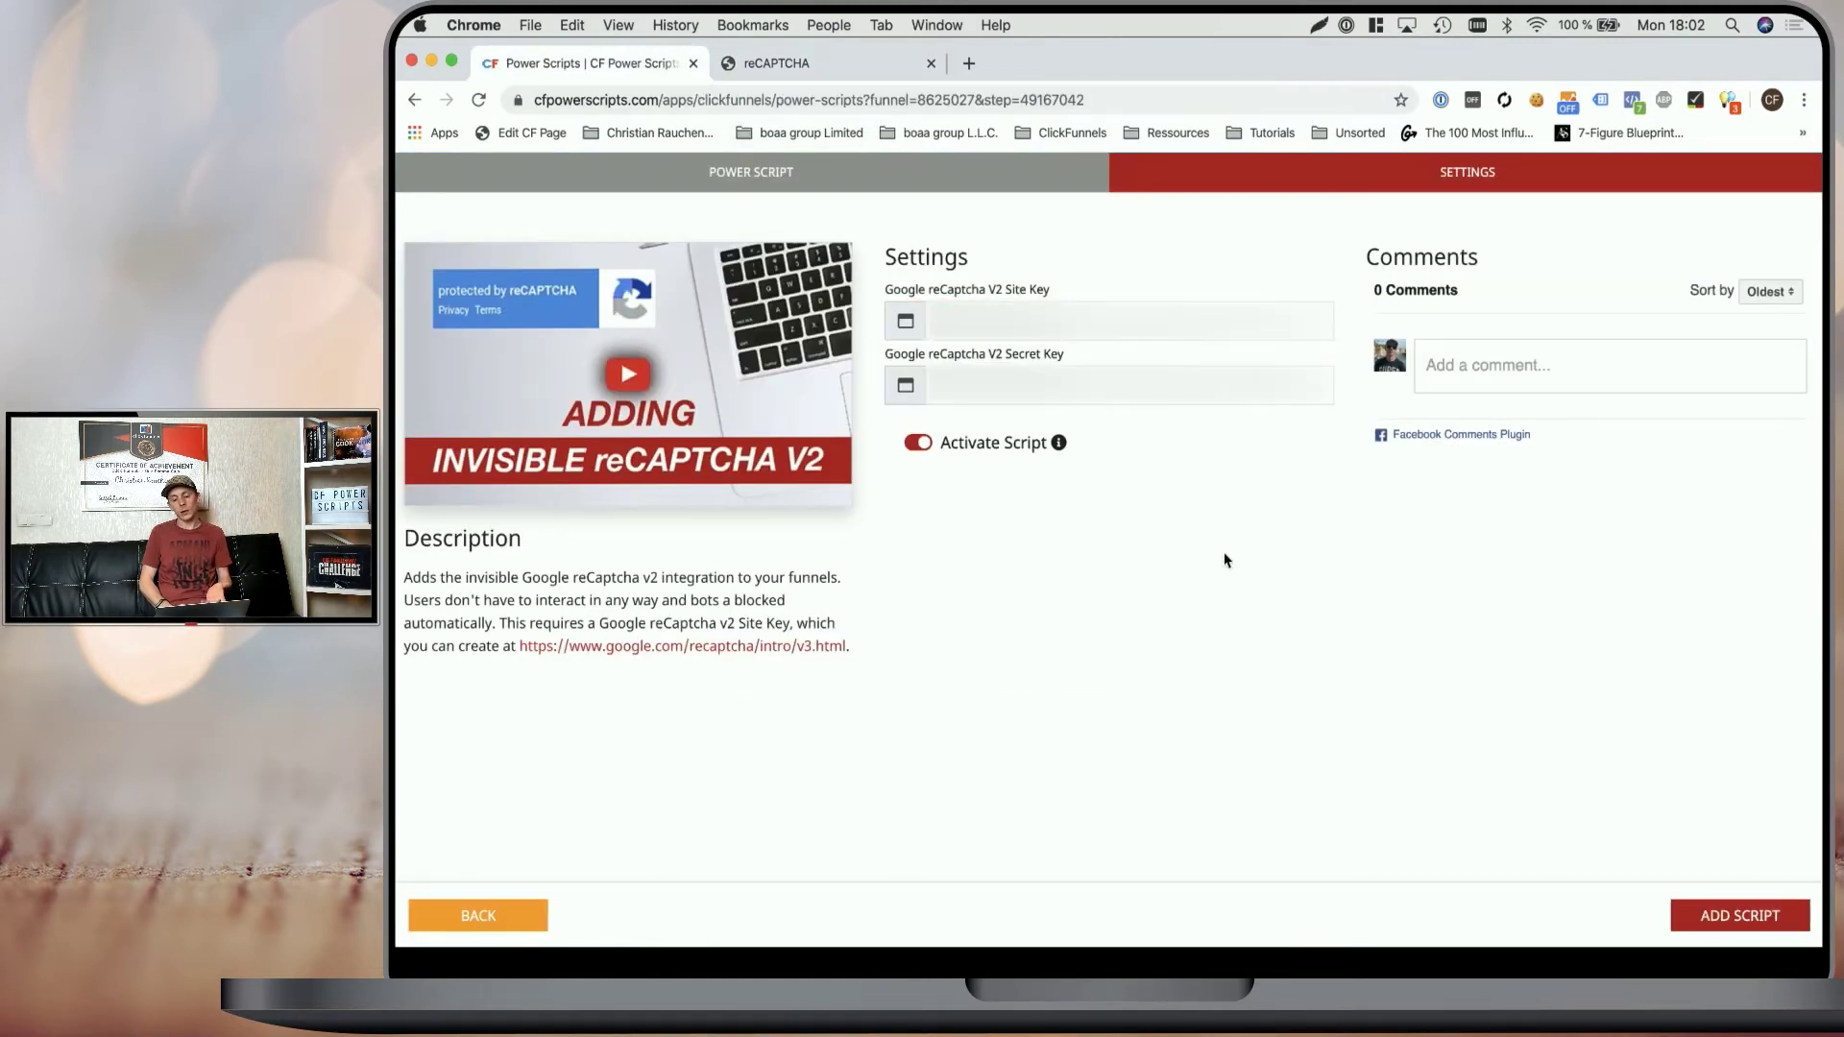
Step: Save the invisible reCAPTCHA v2 script to the Optin step with ADD SCRIPT
click(1743, 922)
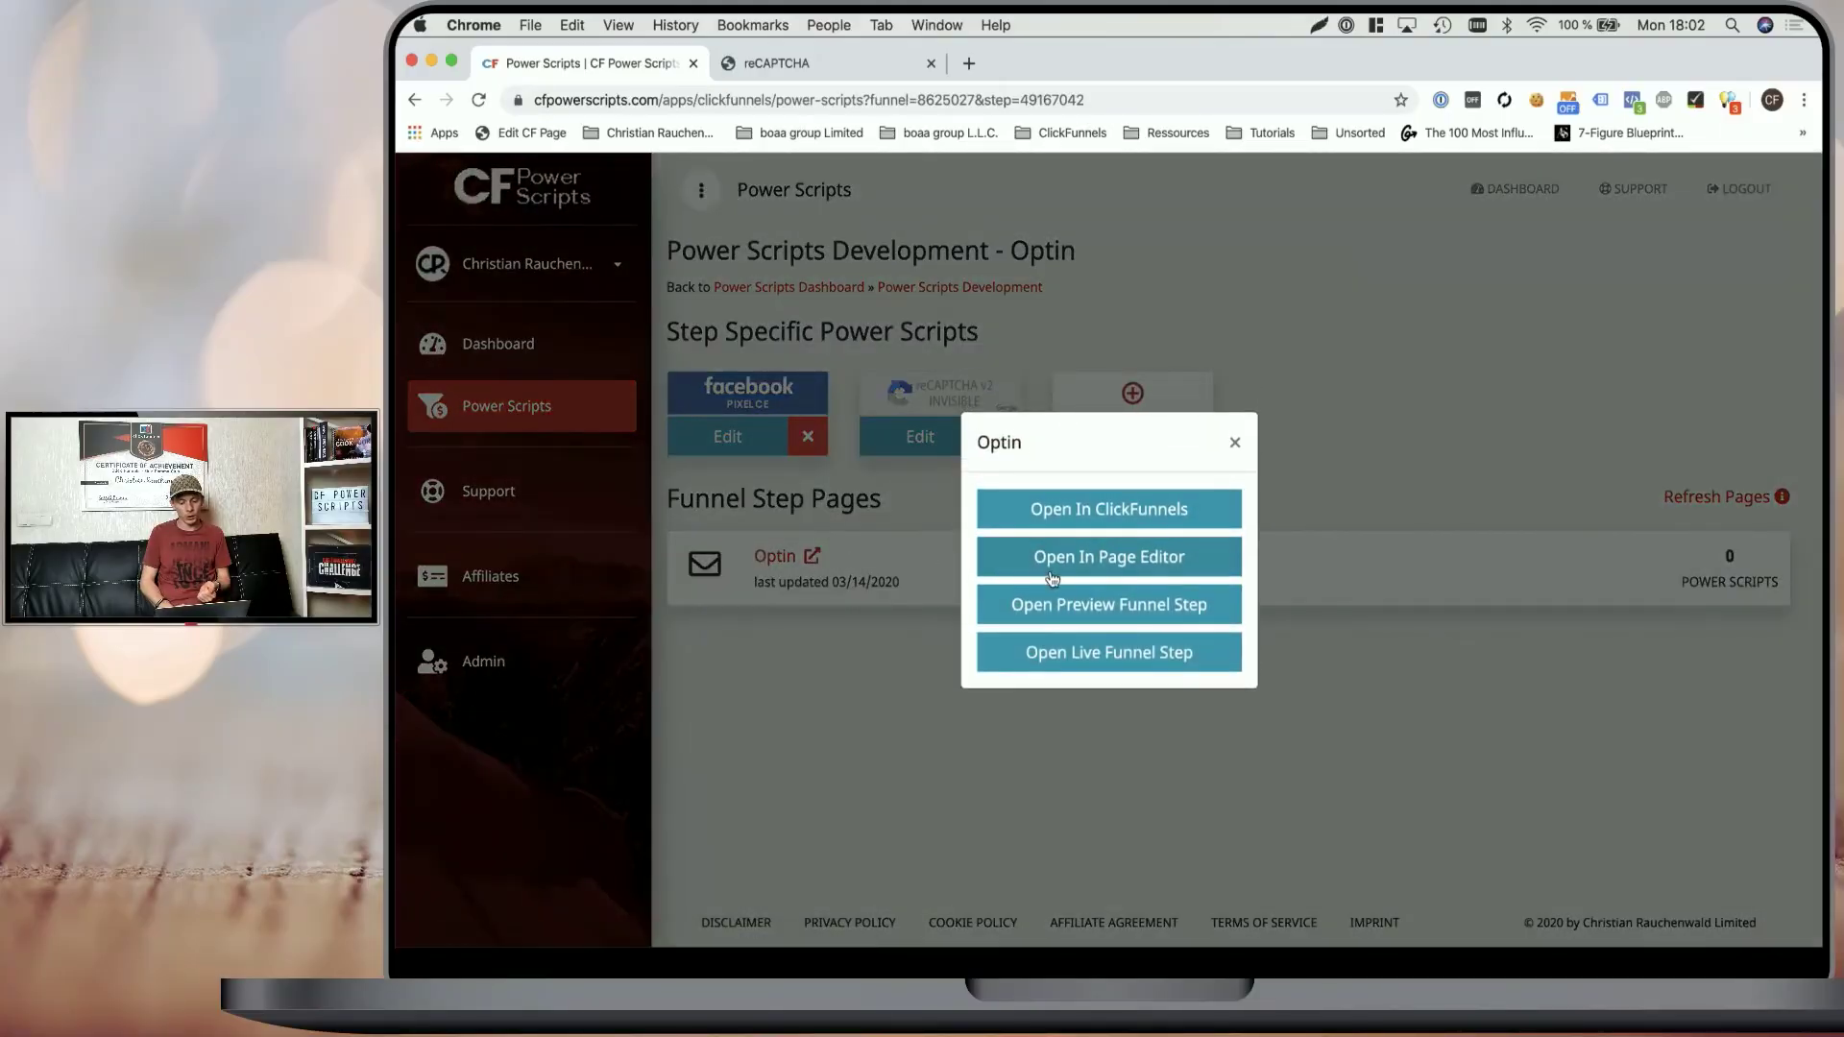
Step: Open the live Optin page and show its email opt-in popup from the yellow notify button
click(1081, 652)
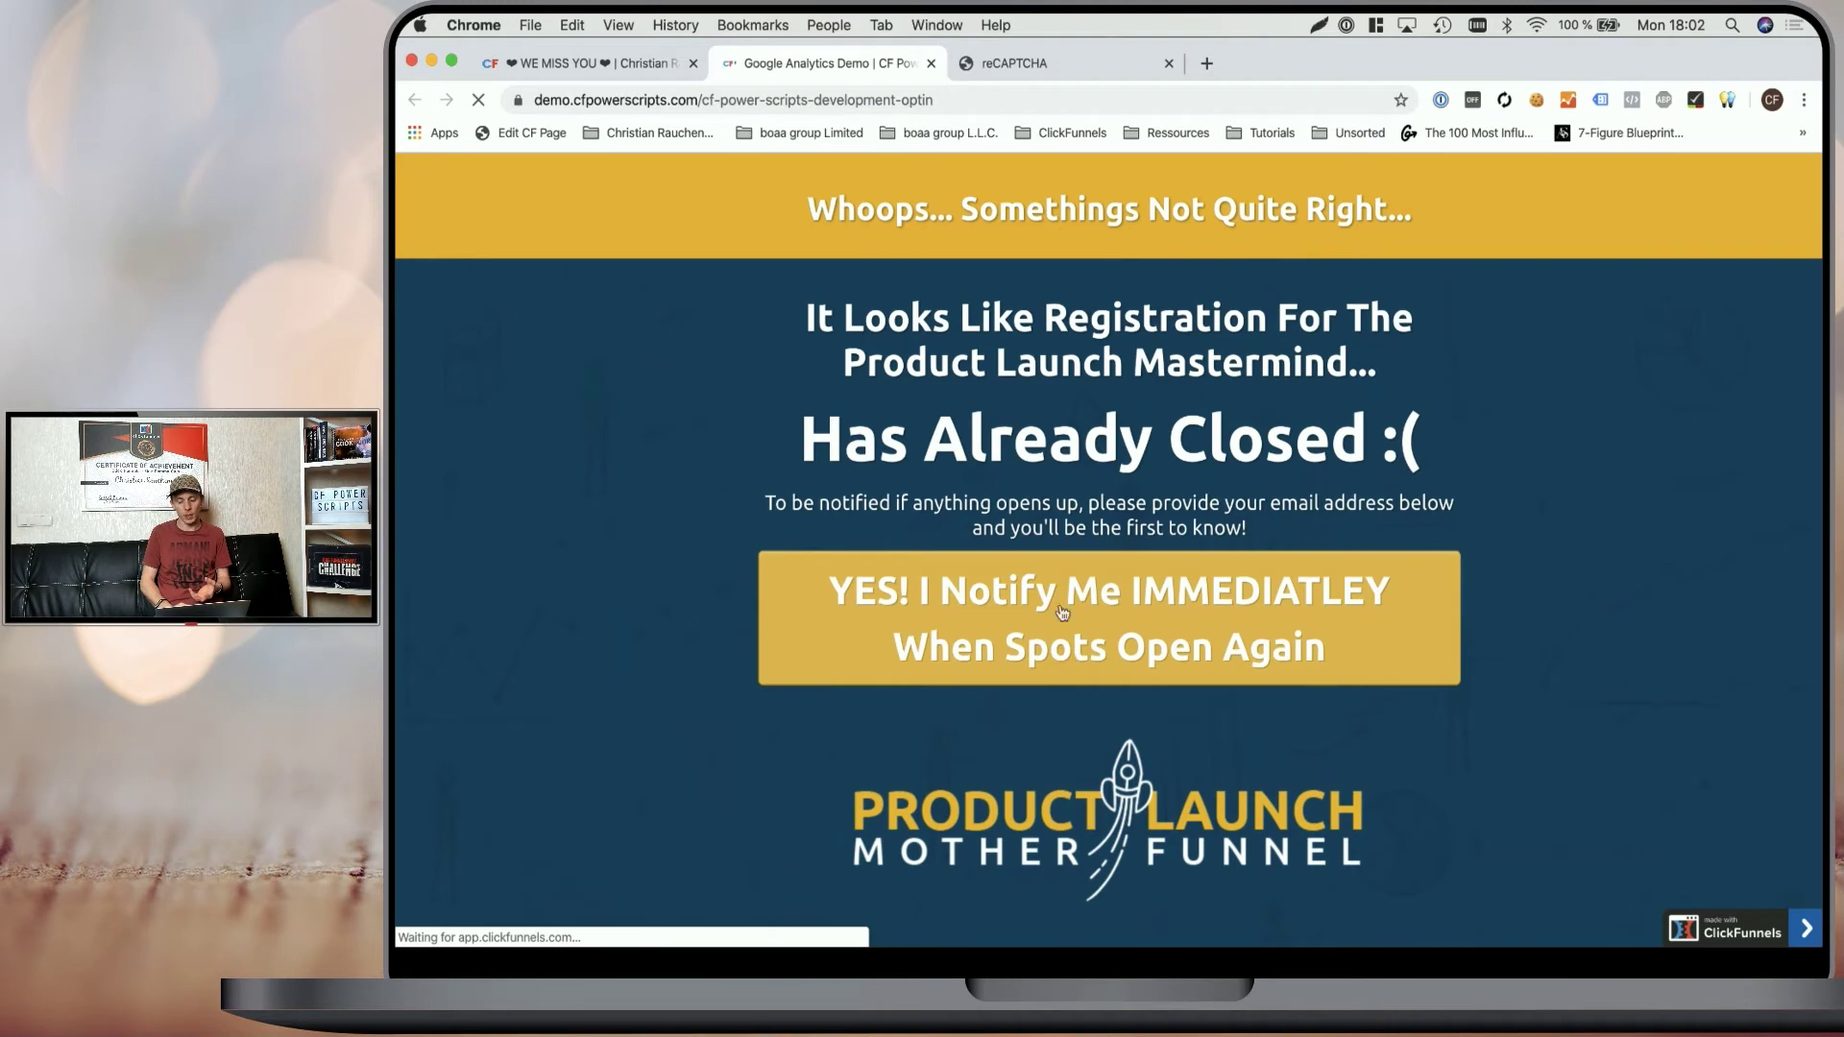
click(1120, 615)
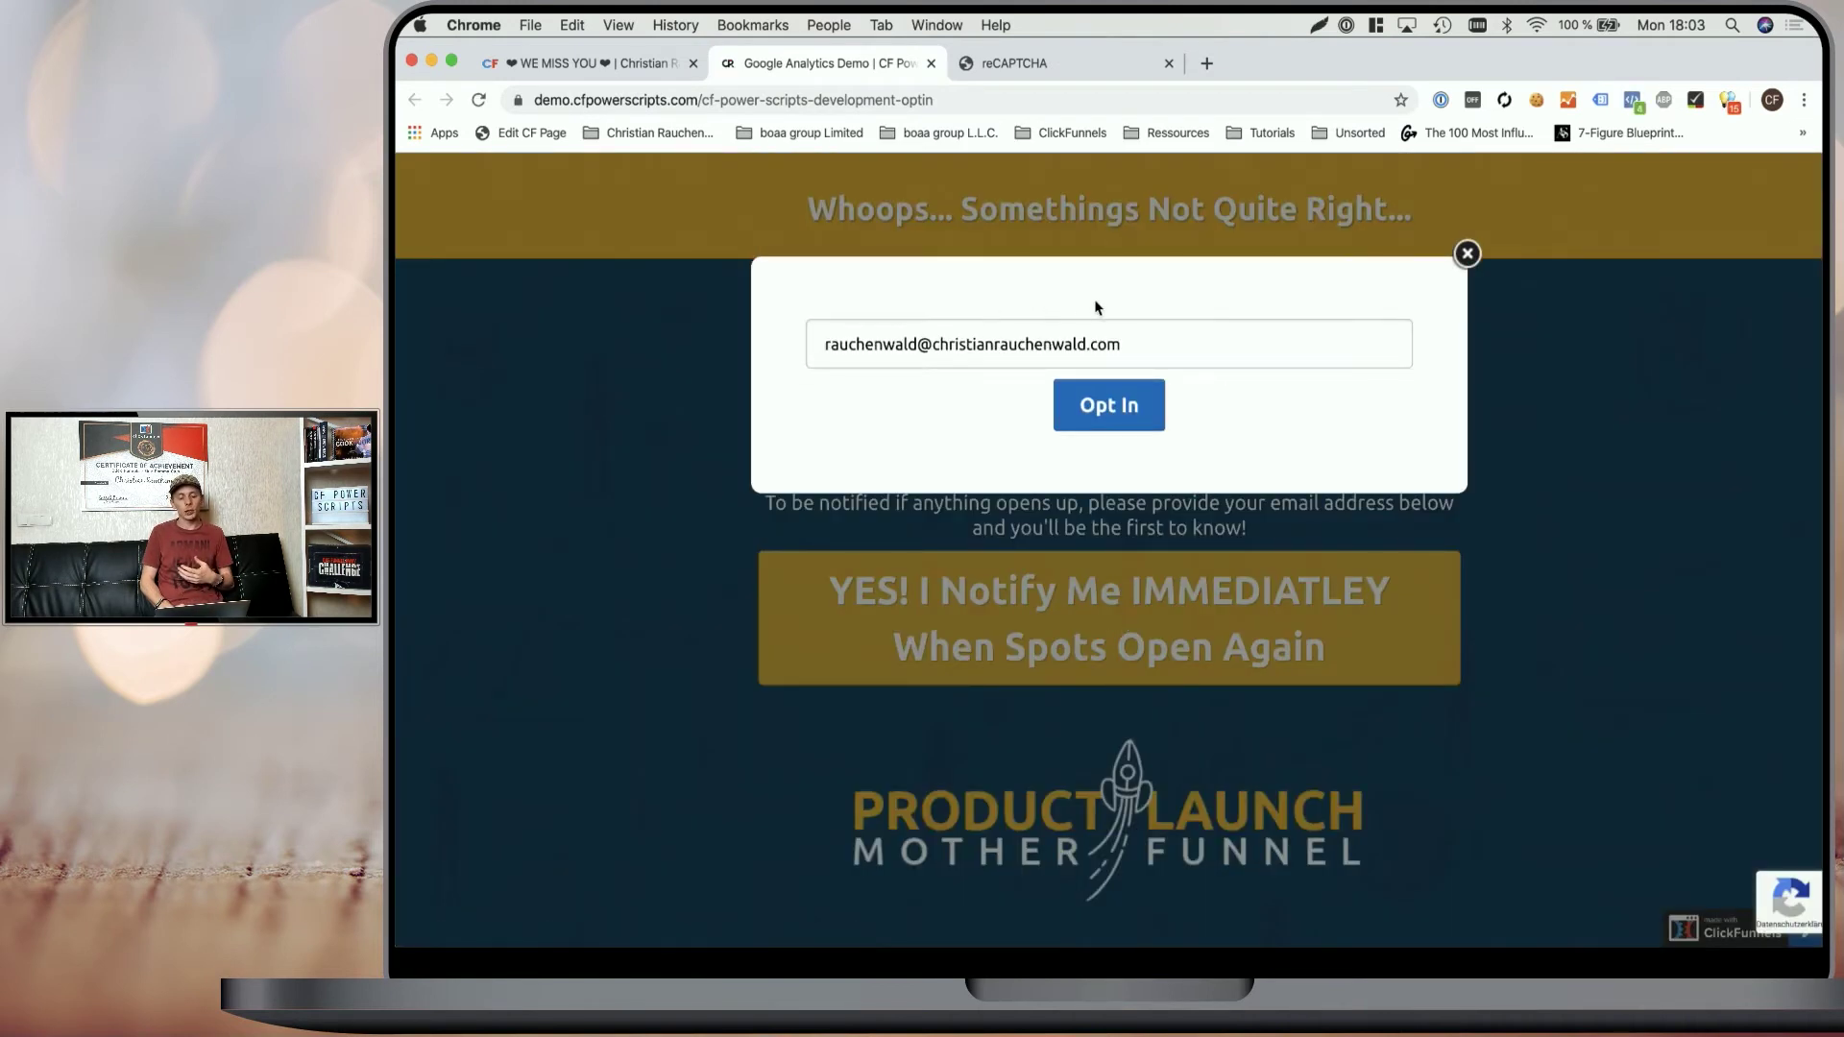